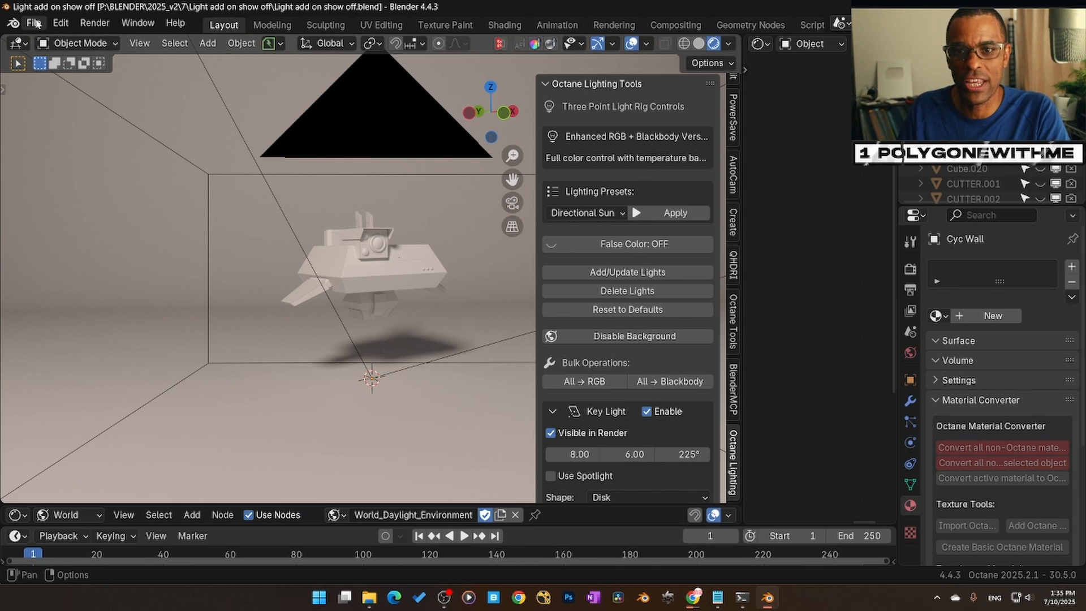
# Look at the Scripting workspace with its console area widened, and return to the Layout workspace.
pyautogui.click(34, 23)
pyautogui.moveTo(48, 40)
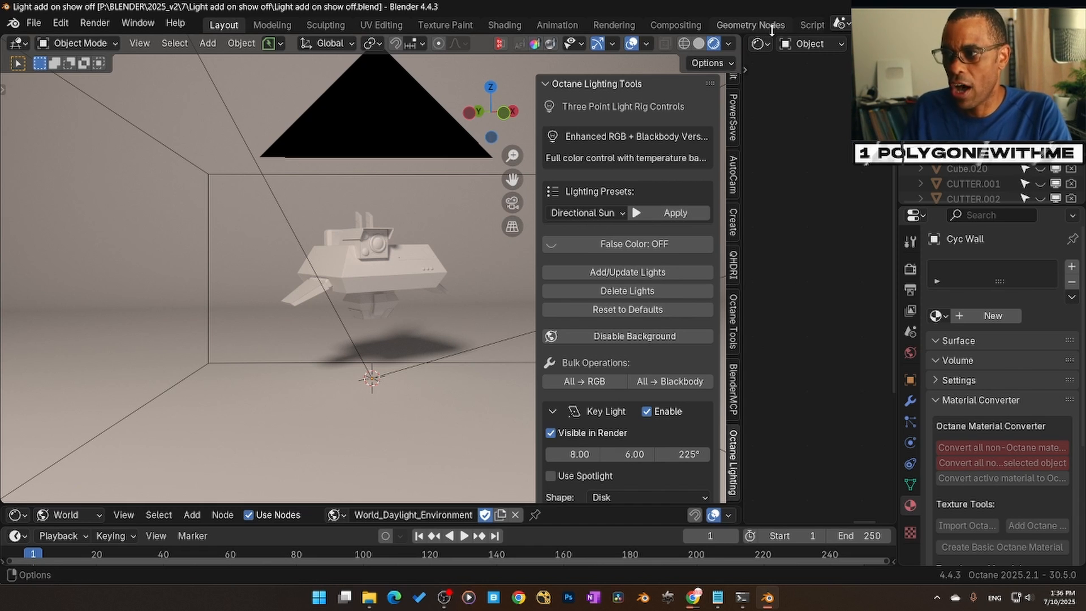
pyautogui.scroll(-2, 769, 25)
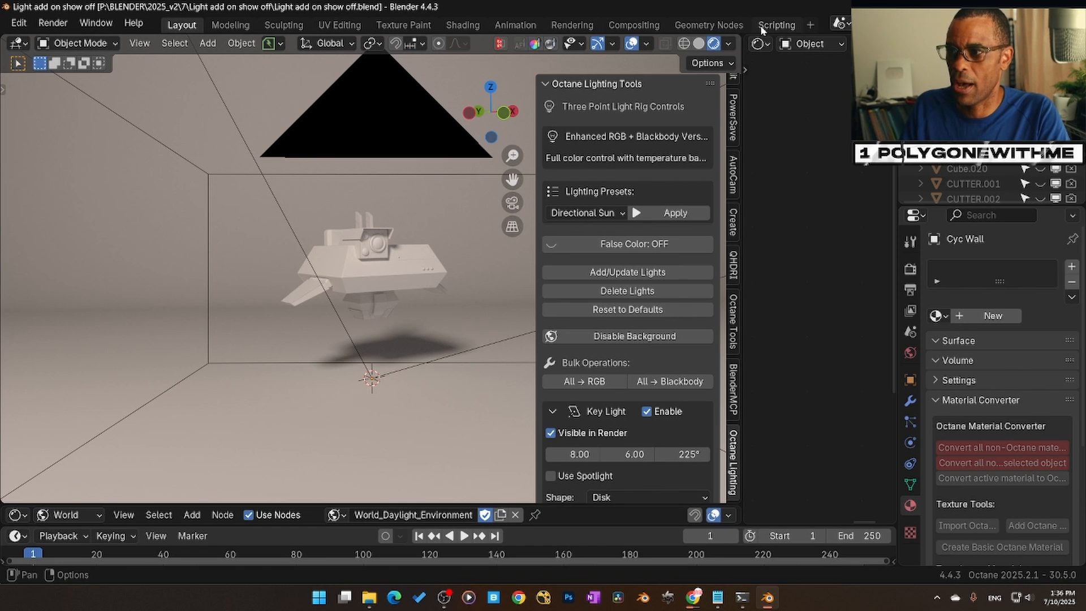
pyautogui.click(775, 25)
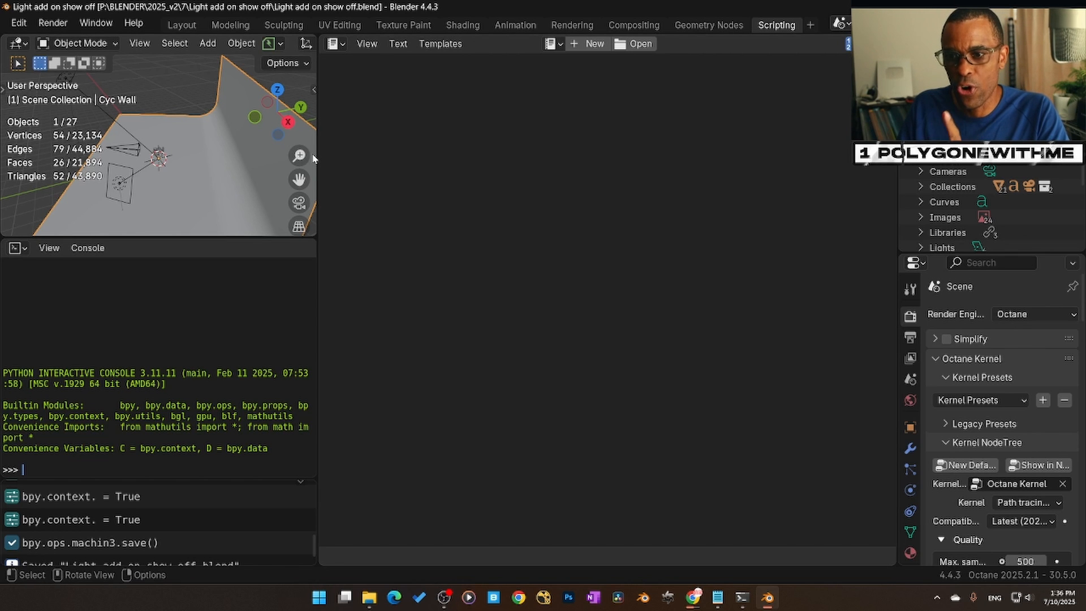
pyautogui.moveTo(317, 155); pyautogui.dragTo(522, 152)
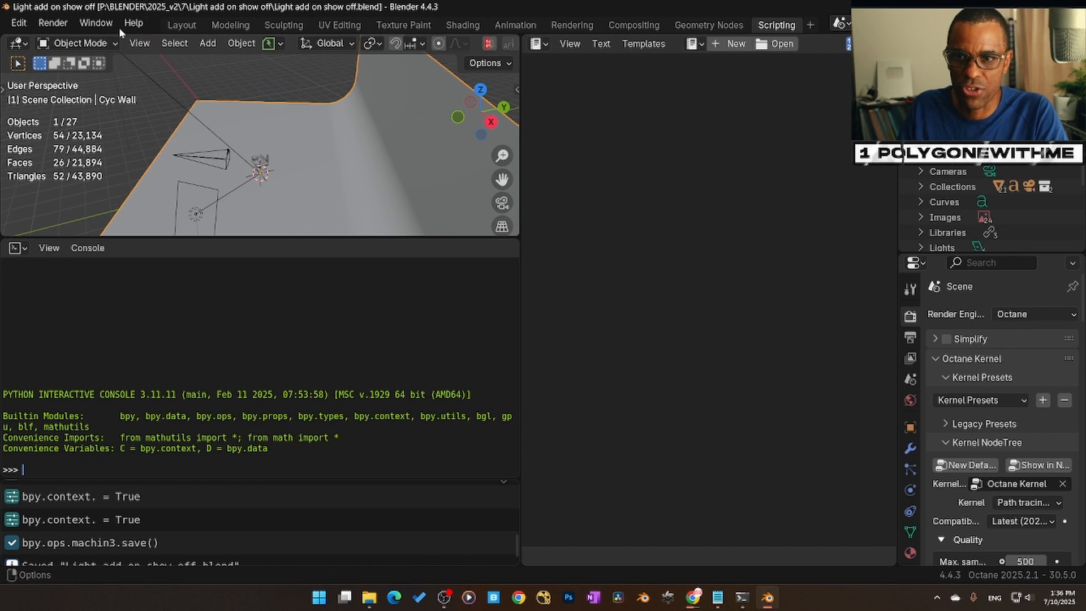
pyautogui.click(183, 29)
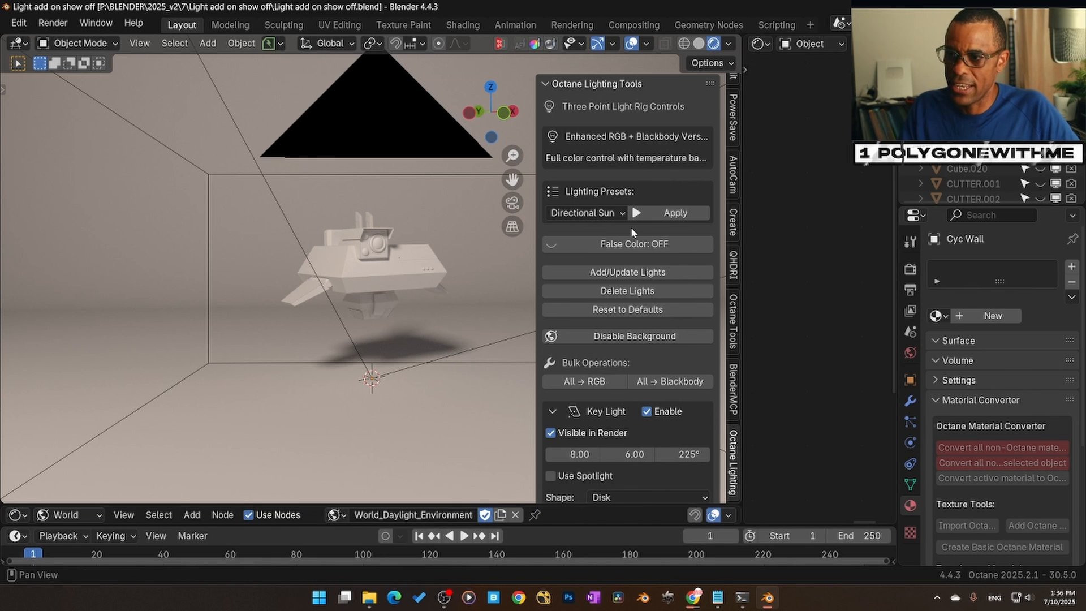
# Delete the existing lights of the Octane light rig and disable the background.
pyautogui.click(545, 83)
pyautogui.click(544, 84)
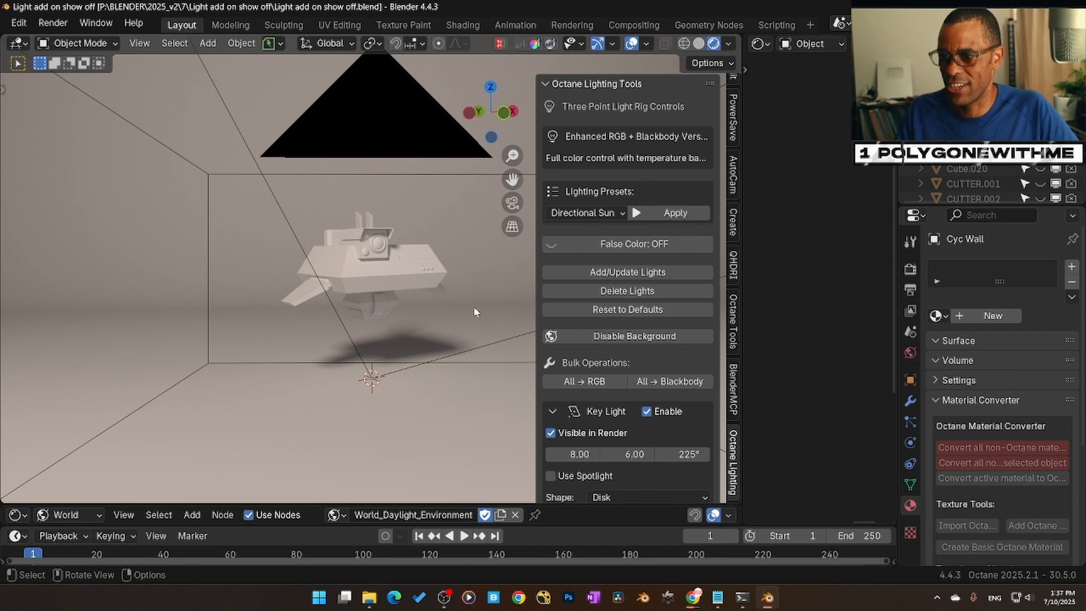
pyautogui.click(645, 289)
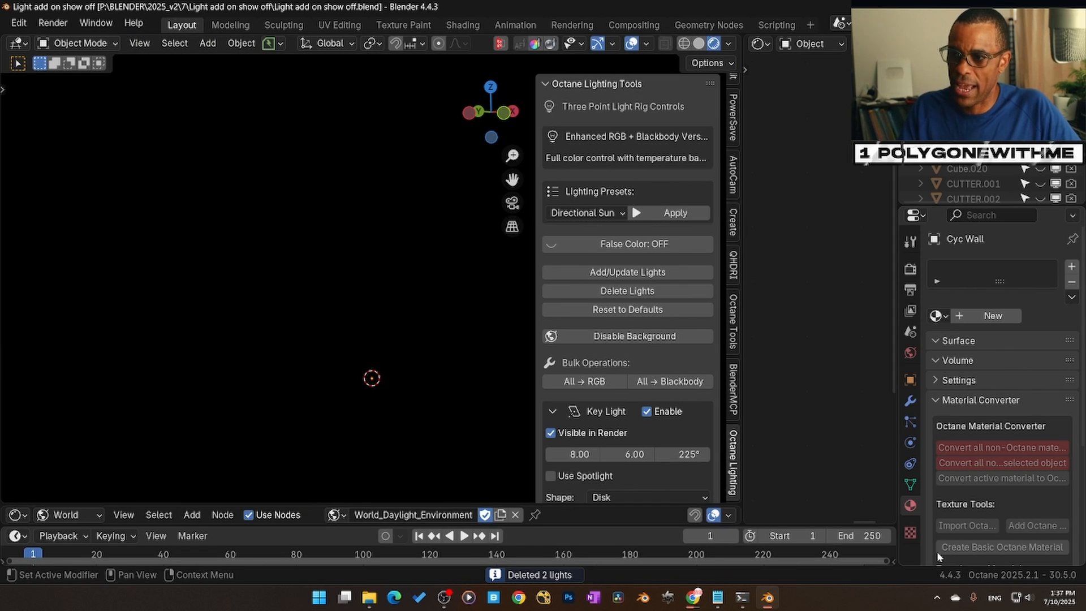
pyautogui.click(628, 339)
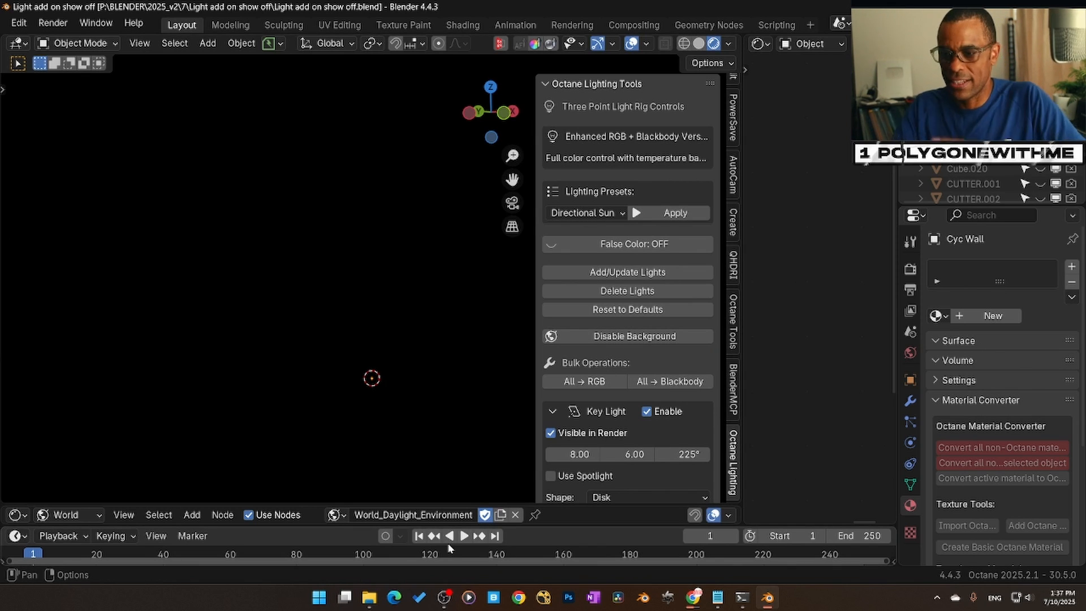
# Apply the 3-Point Classic lighting preset to the scene.
pyautogui.click(614, 215)
pyautogui.click(606, 215)
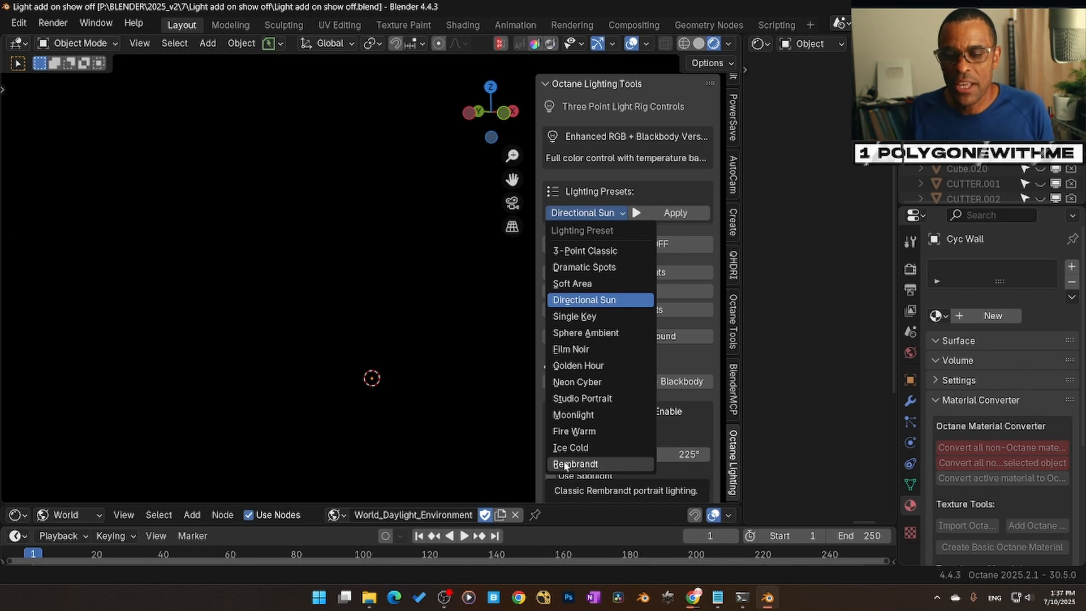
pyautogui.click(592, 212)
pyautogui.click(588, 251)
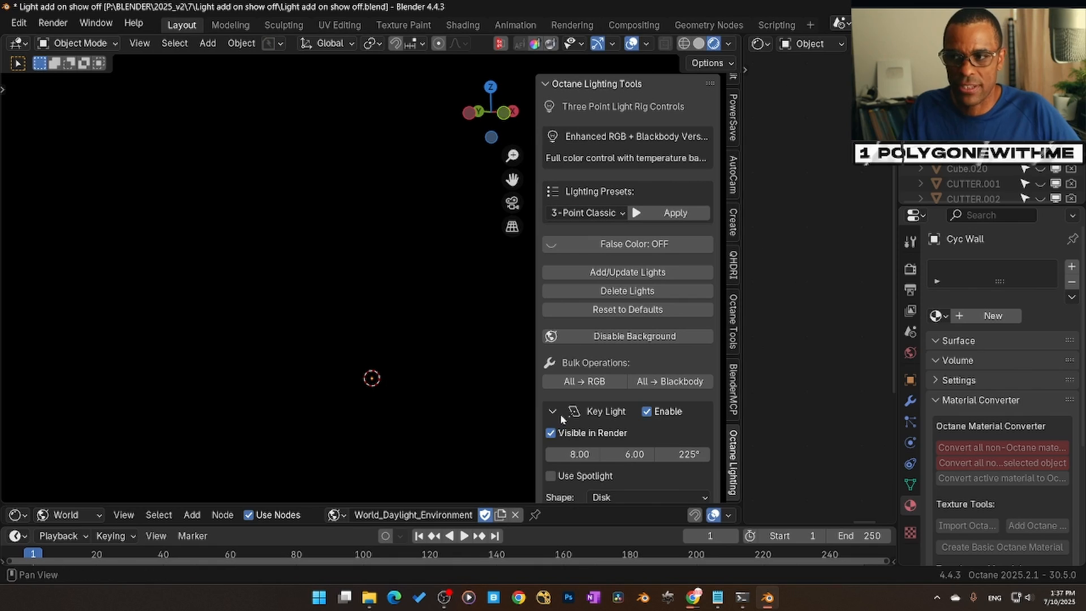
pyautogui.click(666, 212)
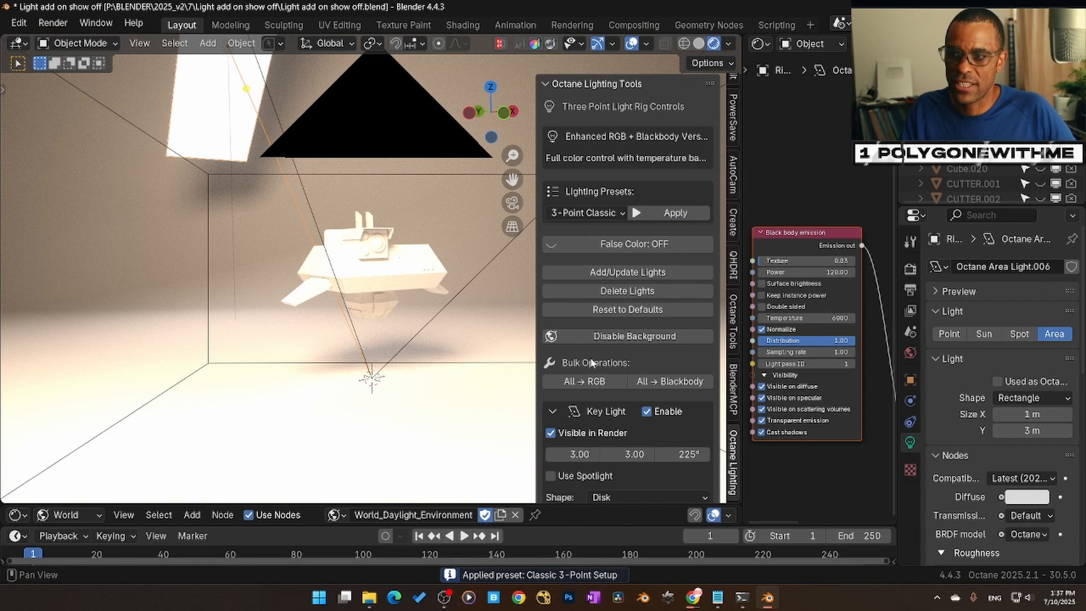
# View the scene through the camera and convert all lights to blackbody mode.
pyautogui.scroll(-3, 591, 363)
pyautogui.press('KP_0')
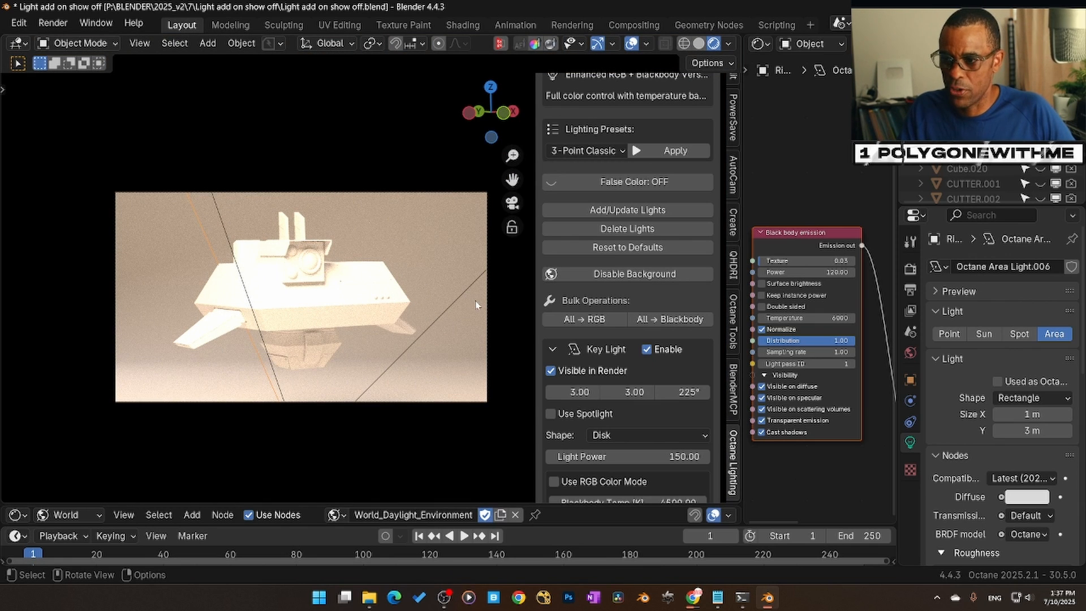
pyautogui.scroll(-6, 598, 360)
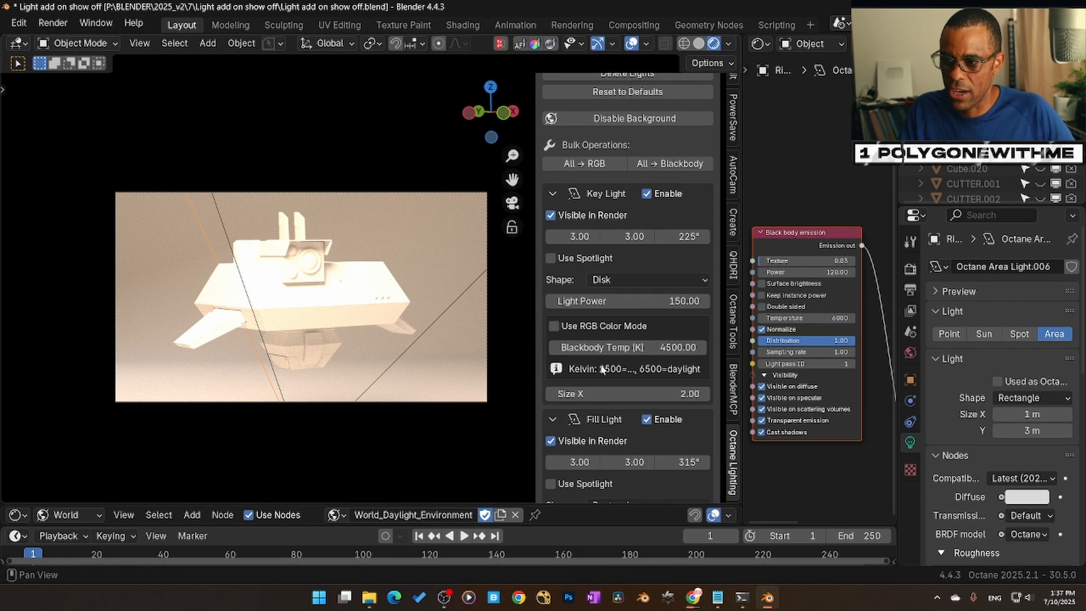
pyautogui.scroll(-1, 642, 308)
pyautogui.scroll(4, 644, 317)
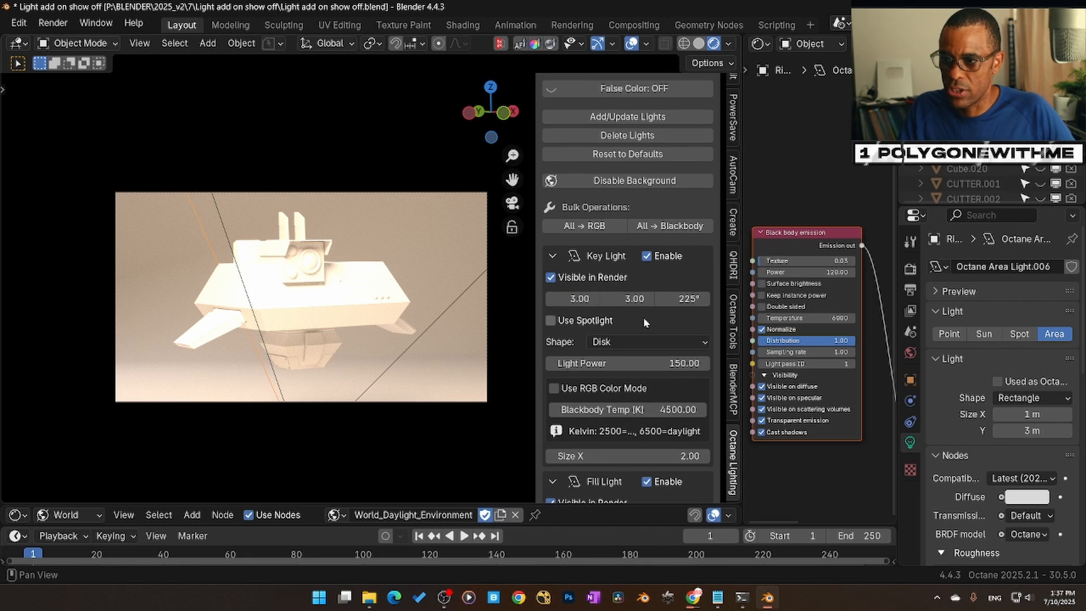
pyautogui.click(657, 222)
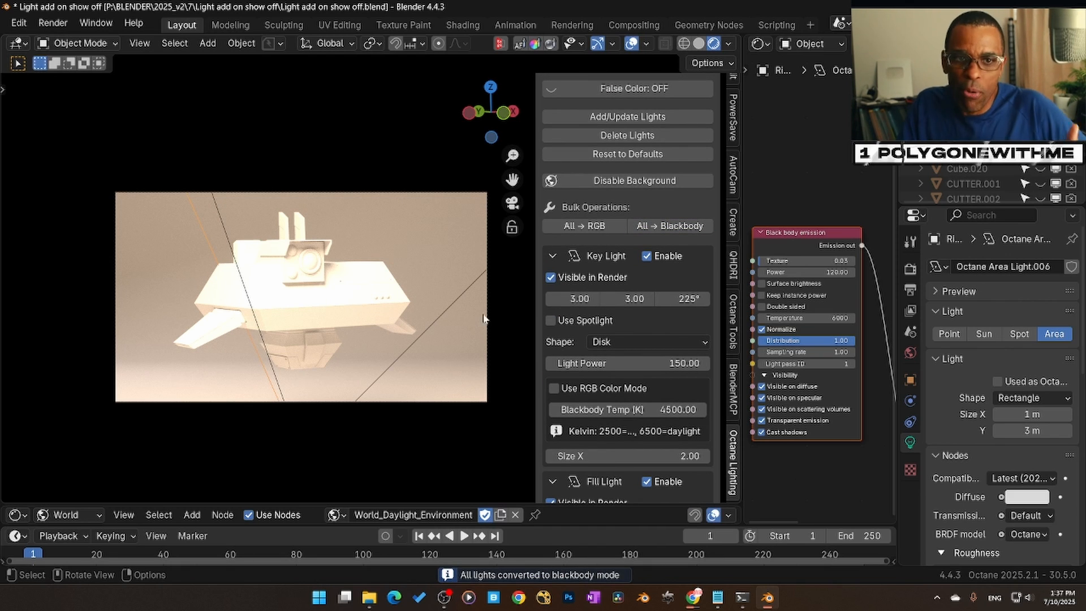
# Examine the Octane Lighting Tools add-on preferences, including its default light mode and powers.
pyautogui.click(53, 22)
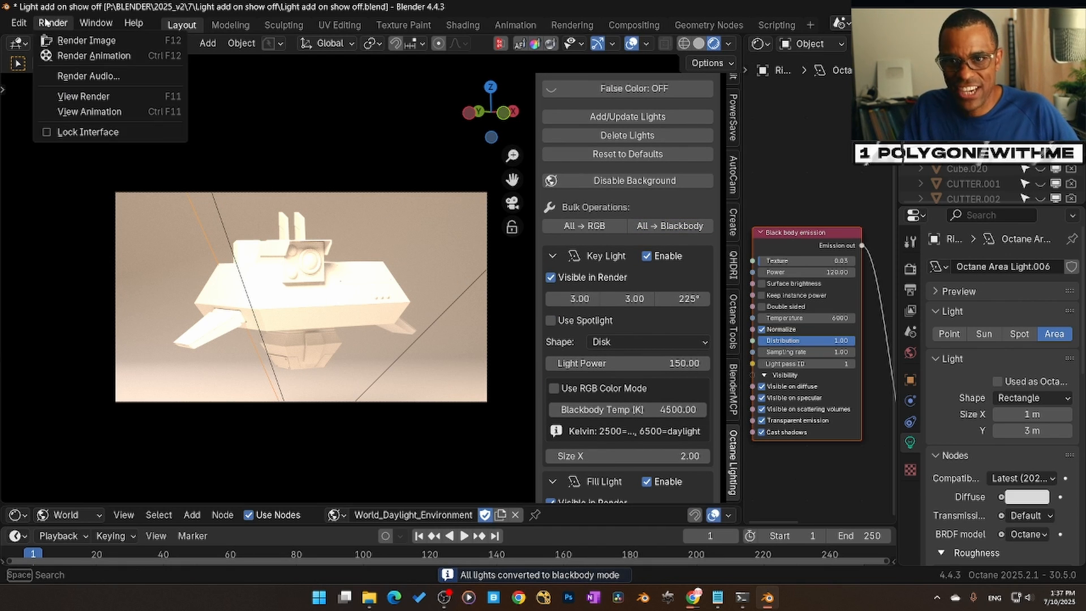
pyautogui.click(19, 22)
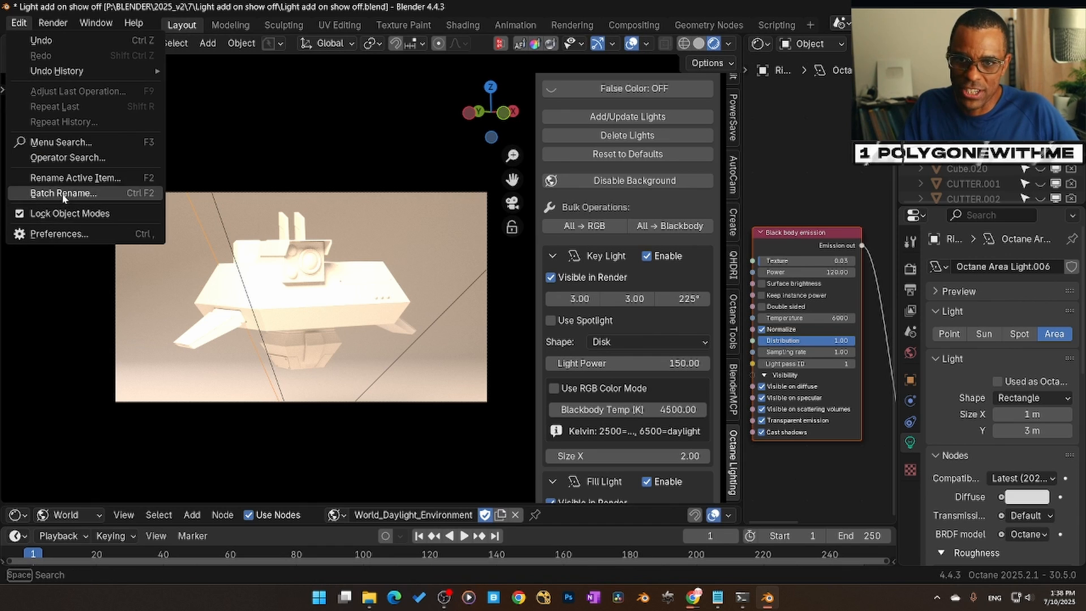
pyautogui.click(60, 233)
pyautogui.scroll(-6, 297, 259)
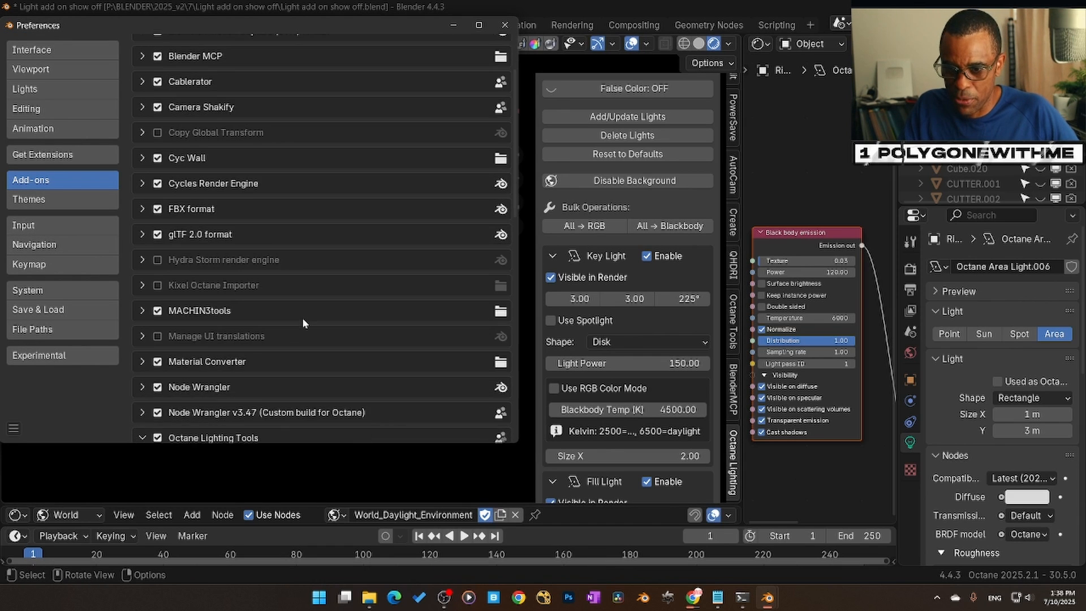
pyautogui.scroll(-8, 334, 325)
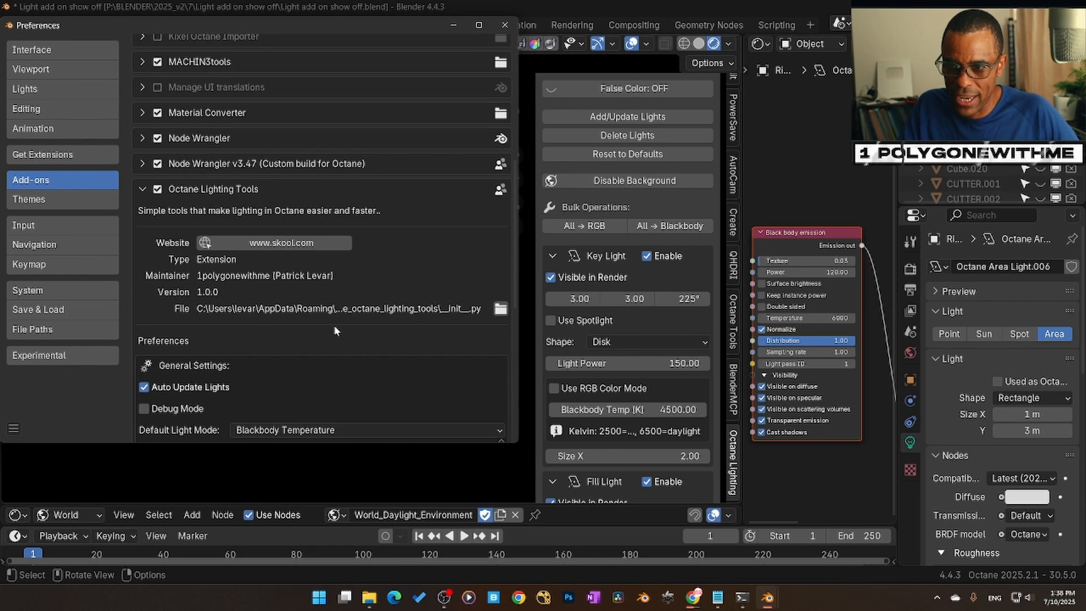
pyautogui.scroll(-5, 343, 303)
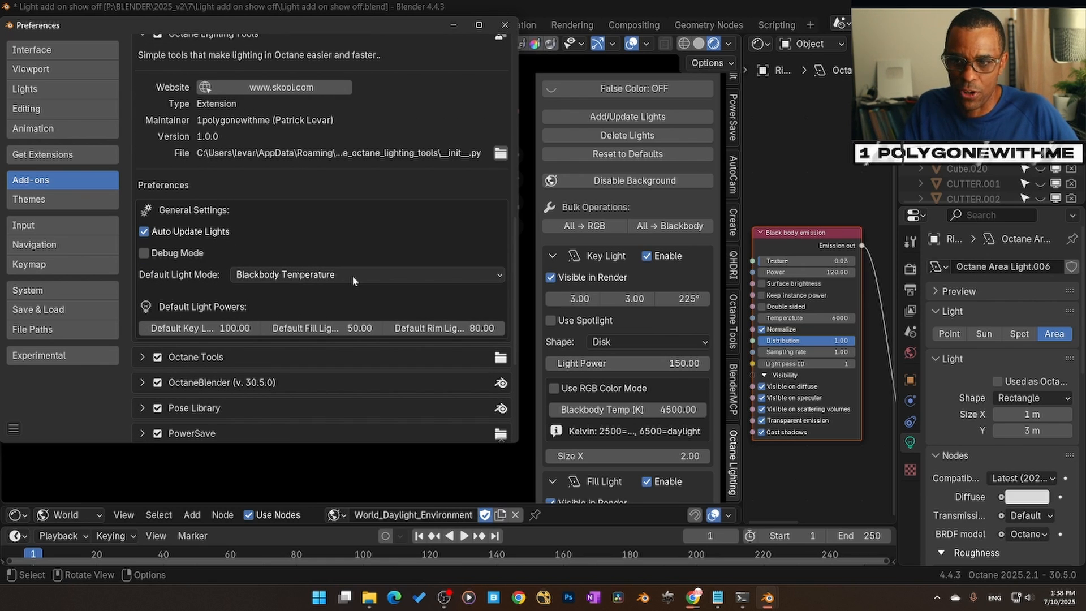
pyautogui.click(505, 25)
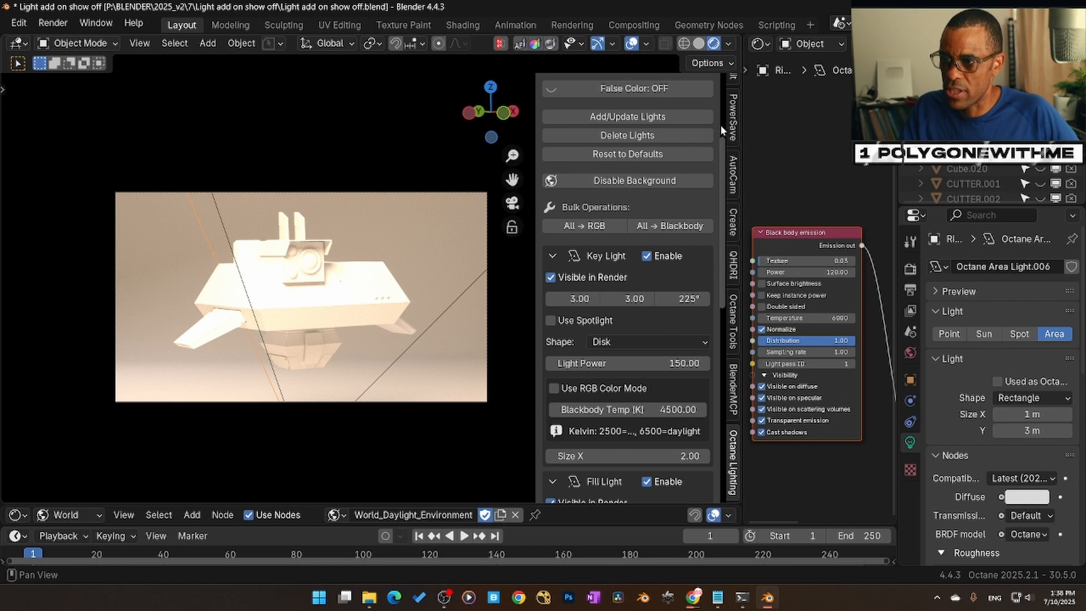
# Set the Octane Imager exposure to 1 in the preview settings.
pyautogui.scroll(11, 734, 133)
pyautogui.click(659, 230)
pyautogui.write('1')
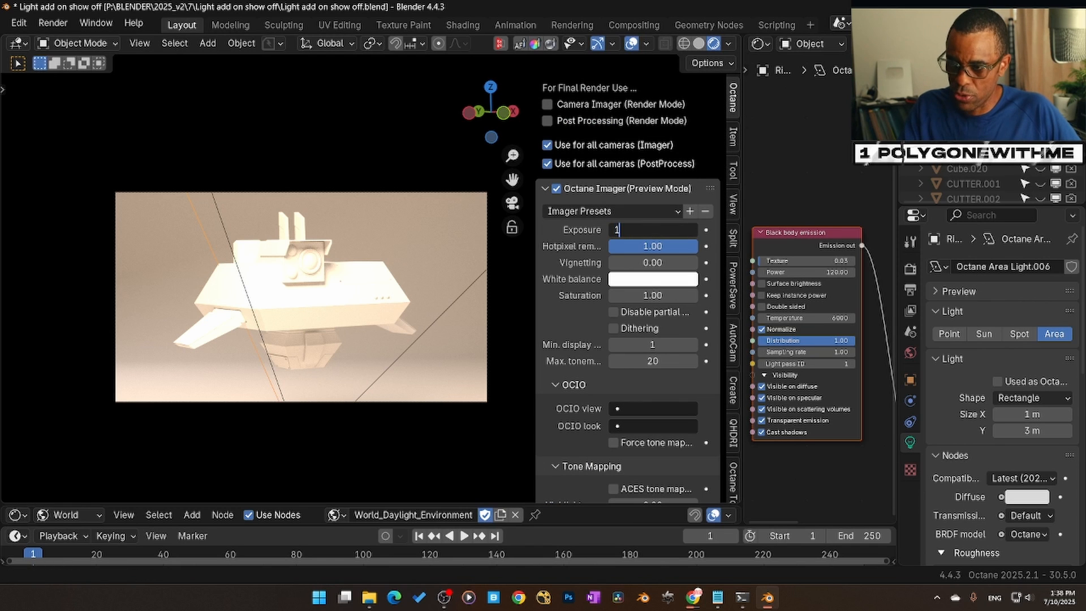
pyautogui.press('Return')
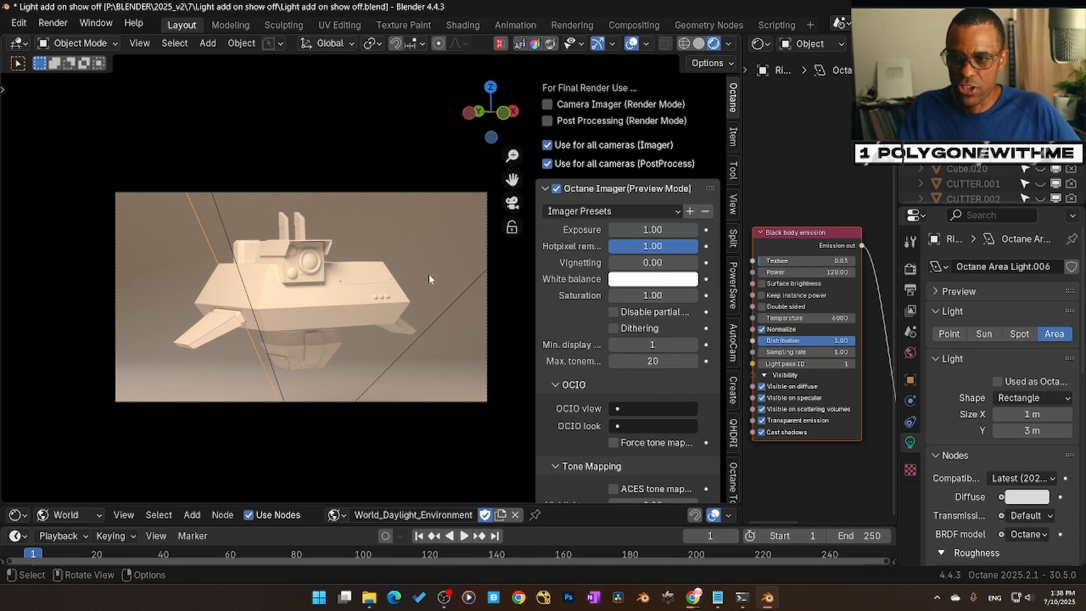
# Convert all lights of the three-point rig to RGB mode.
pyautogui.moveTo(352, 290); pyautogui.dragTo(201, 276, button='middle')
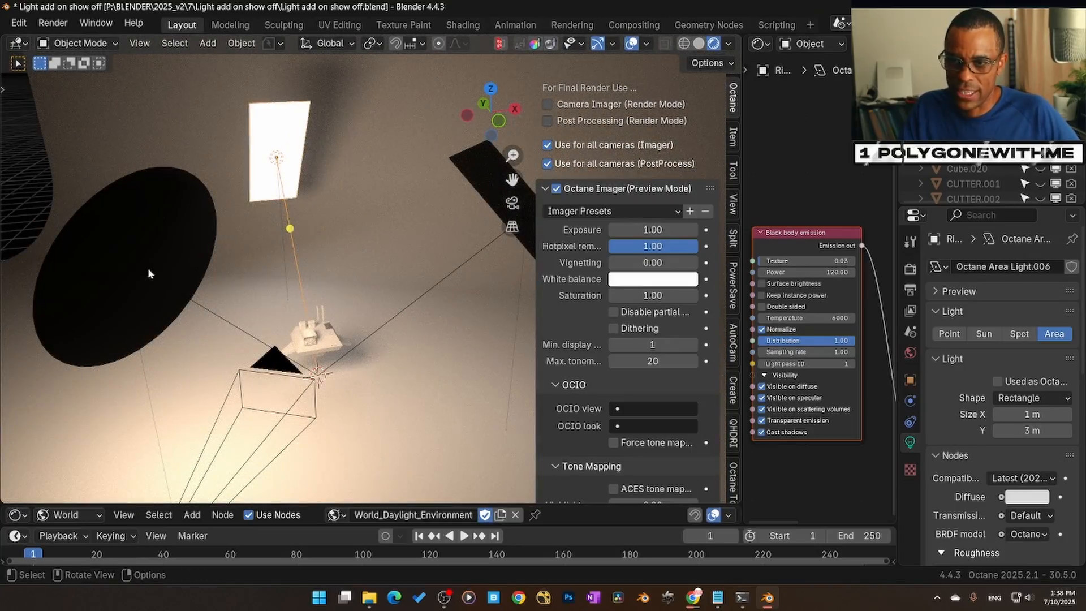
pyautogui.keyDown('shift'); pyautogui.moveTo(440, 229); pyautogui.dragTo(570, 317, button='middle'); pyautogui.keyUp('shift')
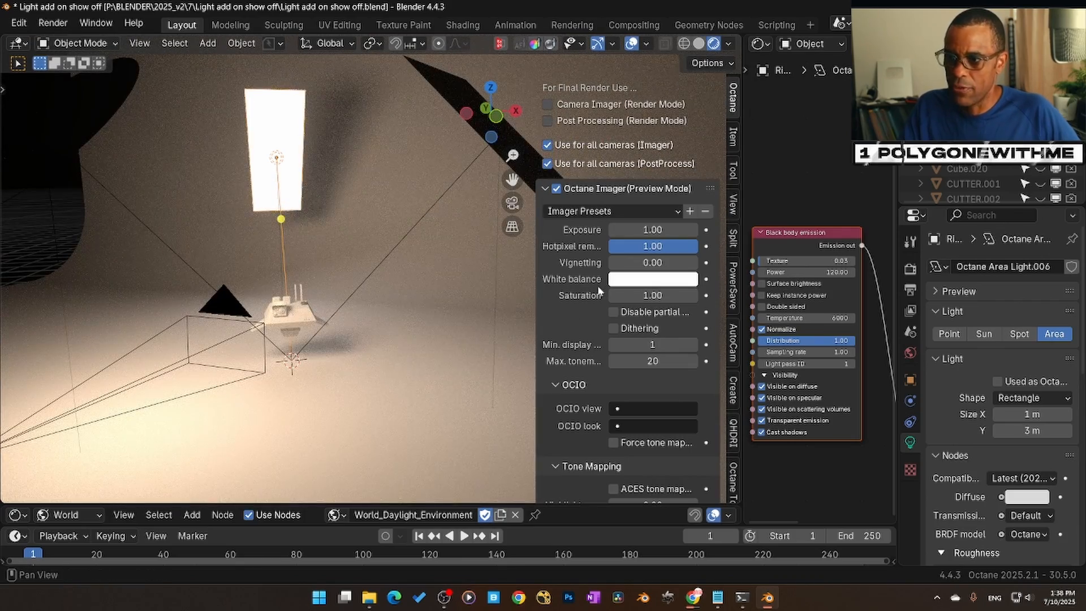
pyautogui.scroll(-2, 608, 326)
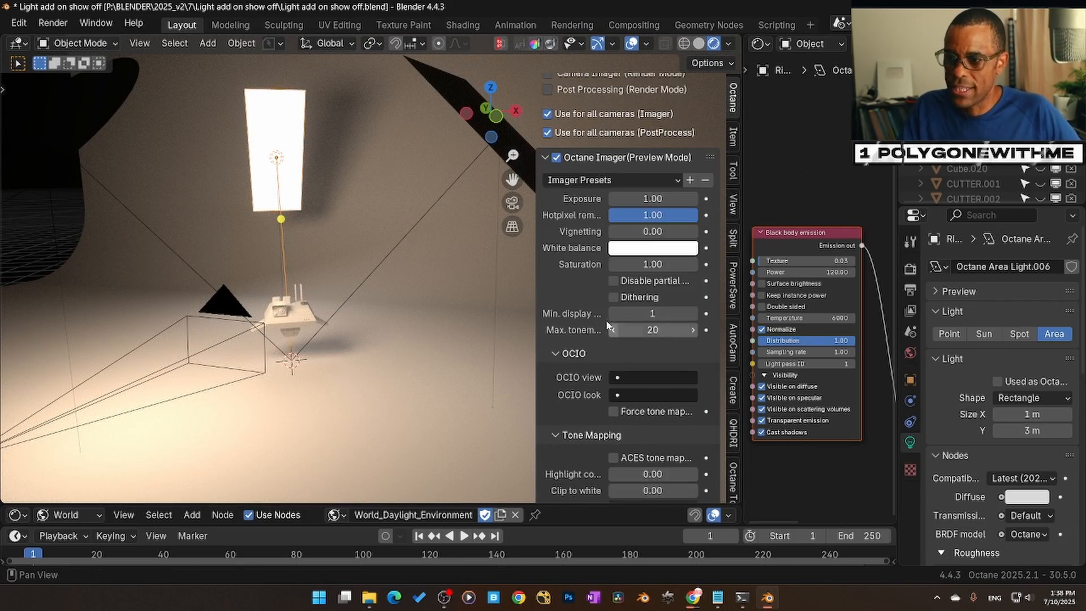
pyautogui.scroll(-1, 608, 326)
pyautogui.scroll(-6, 724, 464)
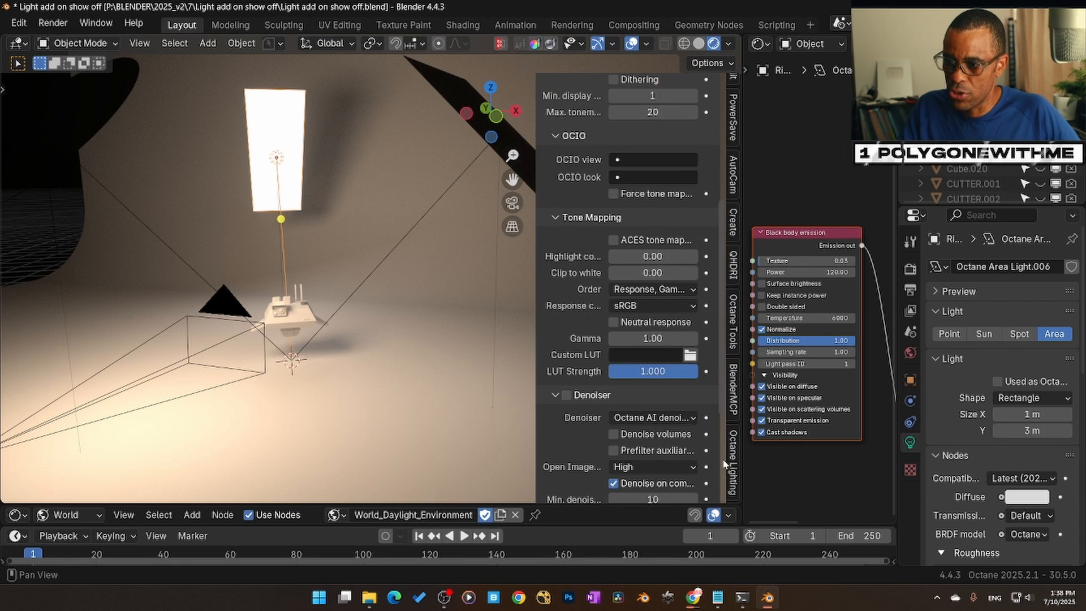
pyautogui.click(733, 476)
pyautogui.scroll(-3, 558, 338)
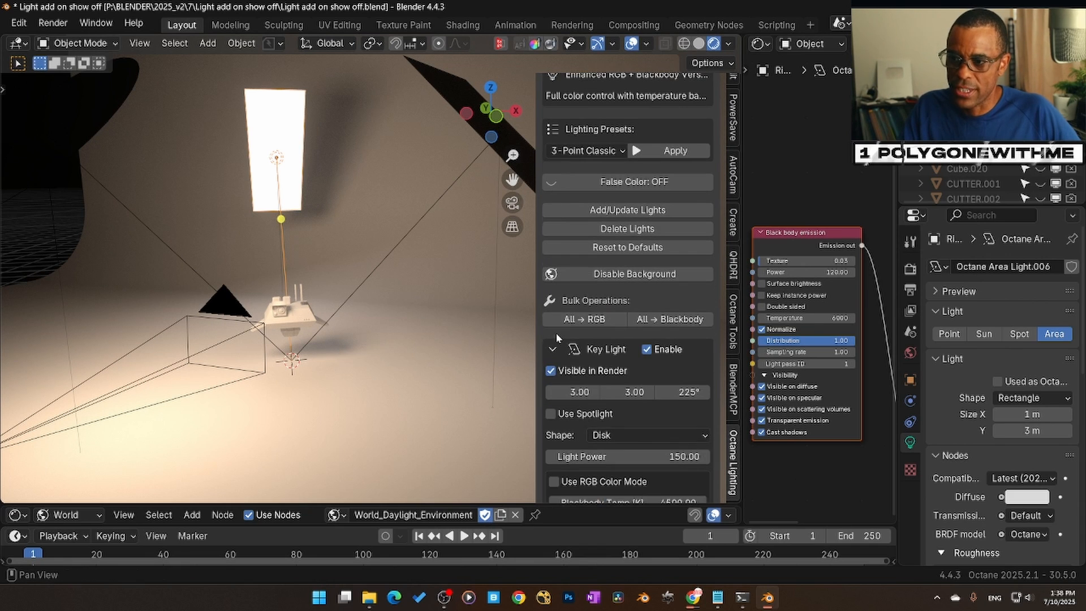
pyautogui.scroll(-3, 557, 338)
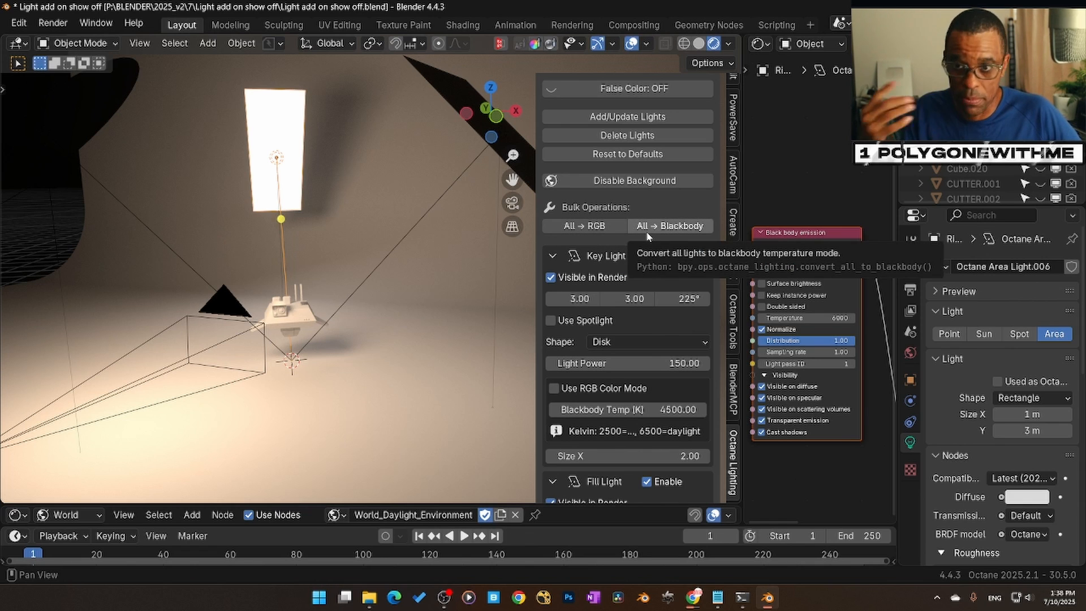
pyautogui.click(601, 226)
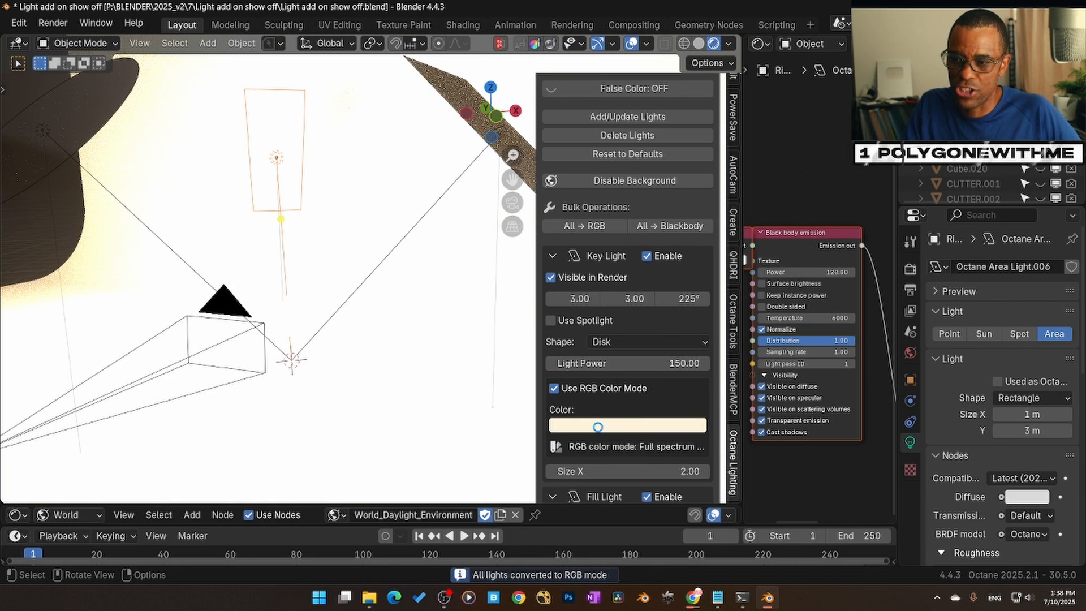
# Tint the key light a darkened salmon colour, and convert all lights back to blackbody mode.
pyautogui.click(585, 429)
pyautogui.moveTo(635, 276)
pyautogui.mouseDown()
pyautogui.moveTo(606, 273)
pyautogui.moveTo(574, 292)
pyautogui.moveTo(632, 275)
pyautogui.mouseUp()
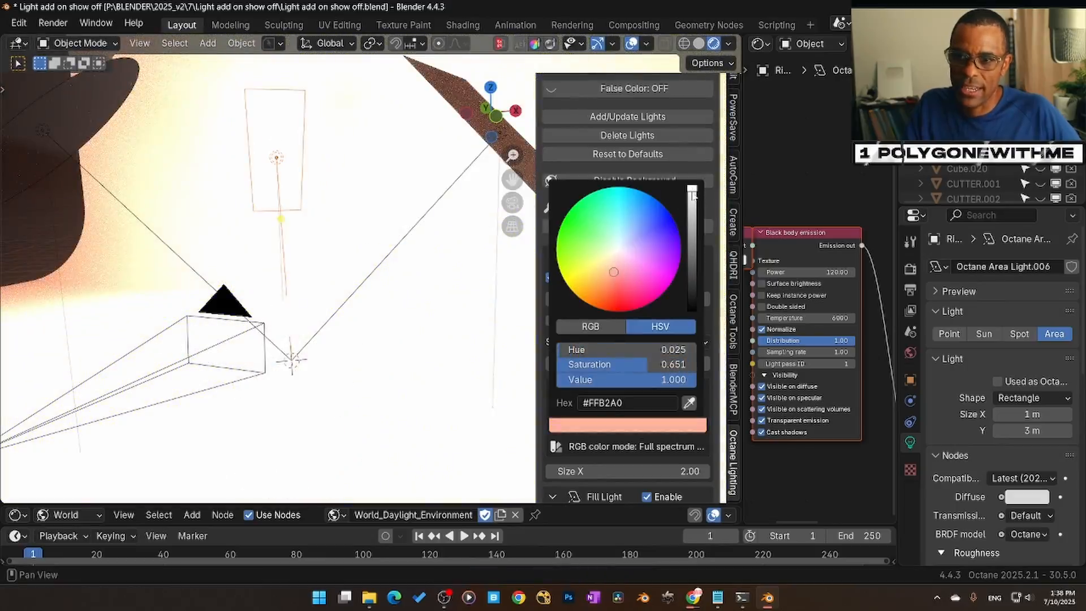
pyautogui.moveTo(693, 194); pyautogui.dragTo(692, 251)
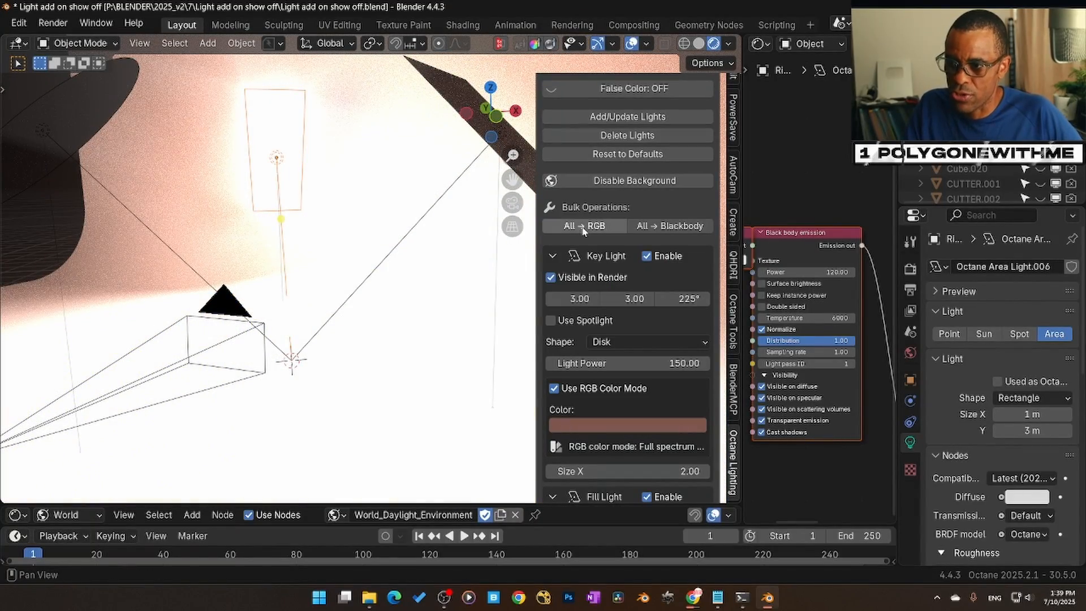
pyautogui.click(673, 228)
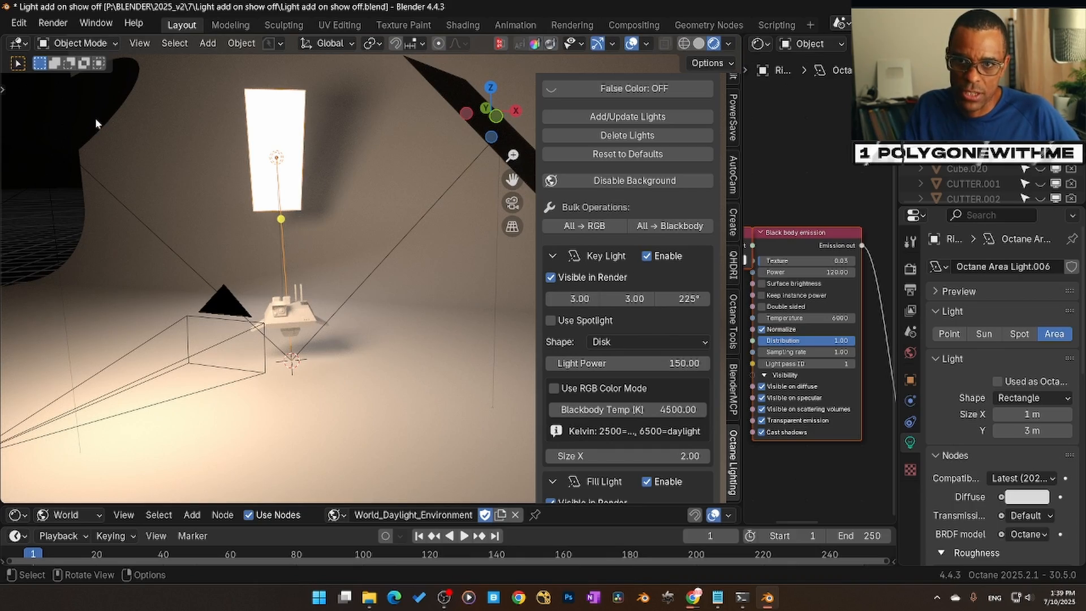
# Move the key light by raising its first position value to 5.04, and place the 3D cursor on the ship's body.
pyautogui.moveTo(576, 299); pyautogui.dragTo(639, 299)
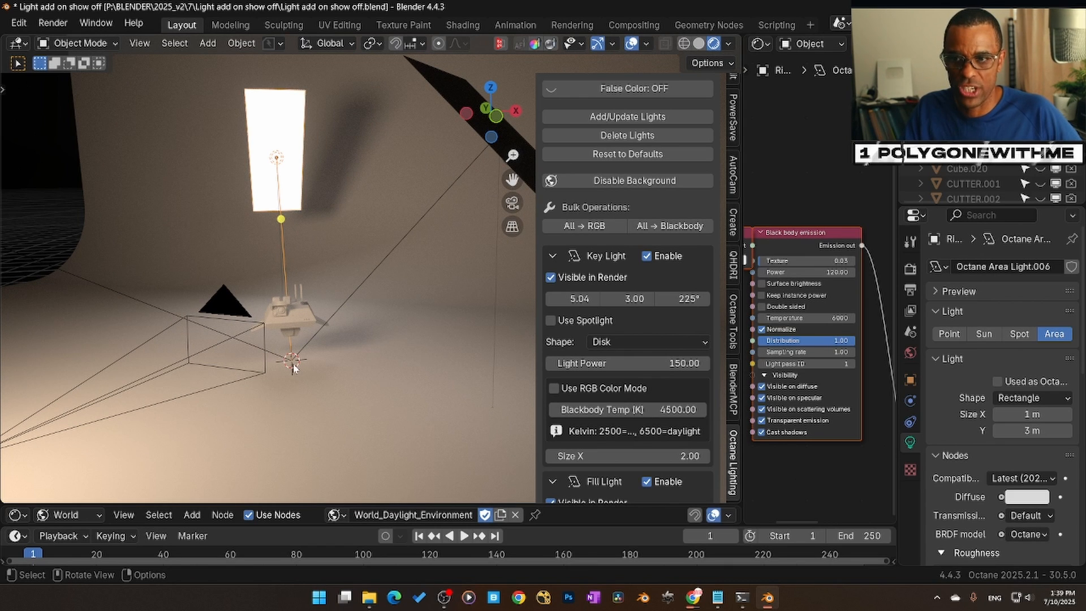
pyautogui.click(293, 316)
pyautogui.keyDown('shift'); pyautogui.rightClick(293, 316); pyautogui.keyUp('shift')
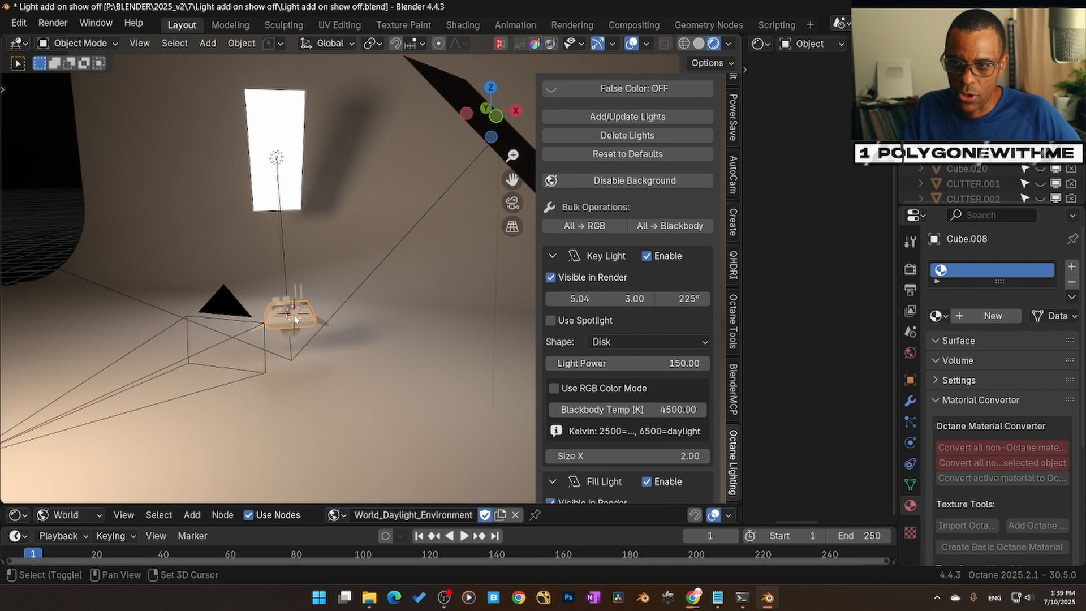
# Delete the existing light rig and add the three lights again around the 3D cursor on the ship.
pyautogui.click(625, 138)
pyautogui.scroll(5, 628, 130)
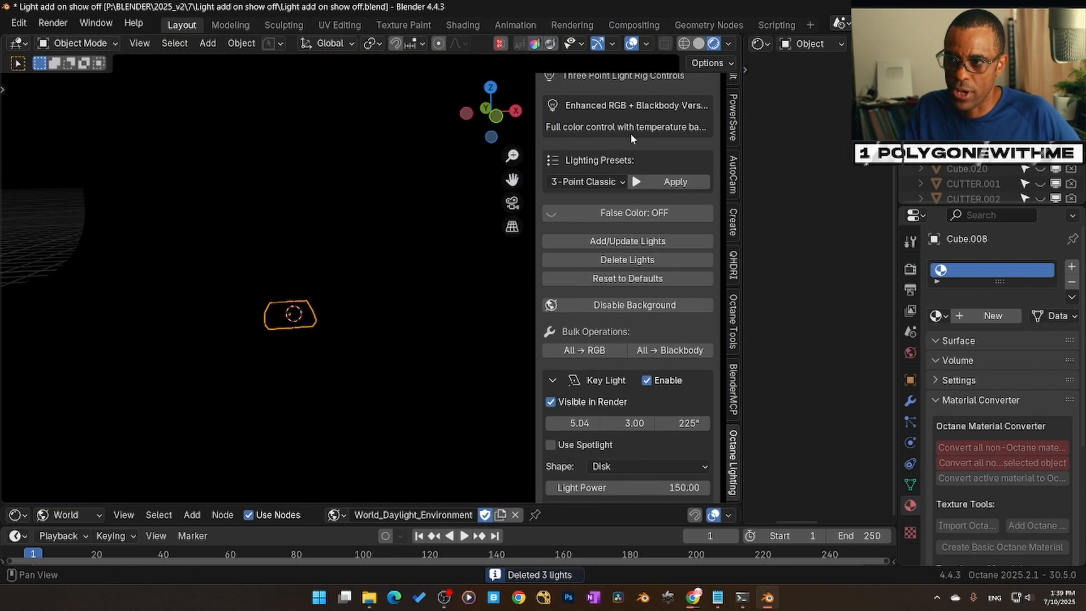
pyautogui.click(638, 240)
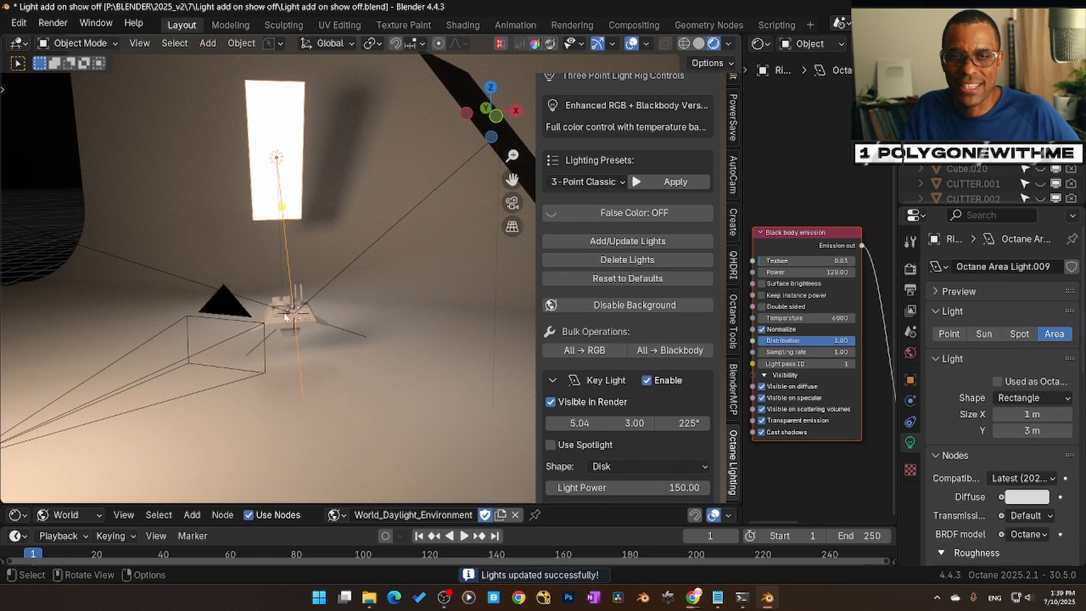
pyautogui.moveTo(292, 318); pyautogui.dragTo(308, 316, button='middle')
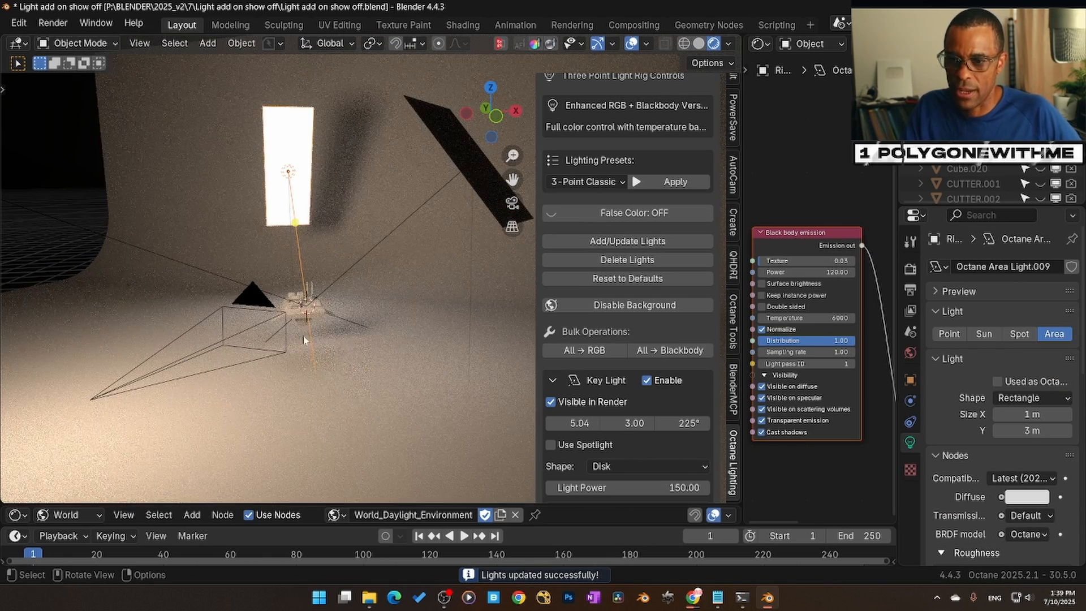
# Raise the key light's second position value to 7.71, and reset all lights to their defaults.
pyautogui.scroll(-5, 640, 313)
pyautogui.moveTo(634, 298); pyautogui.dragTo(575, 313)
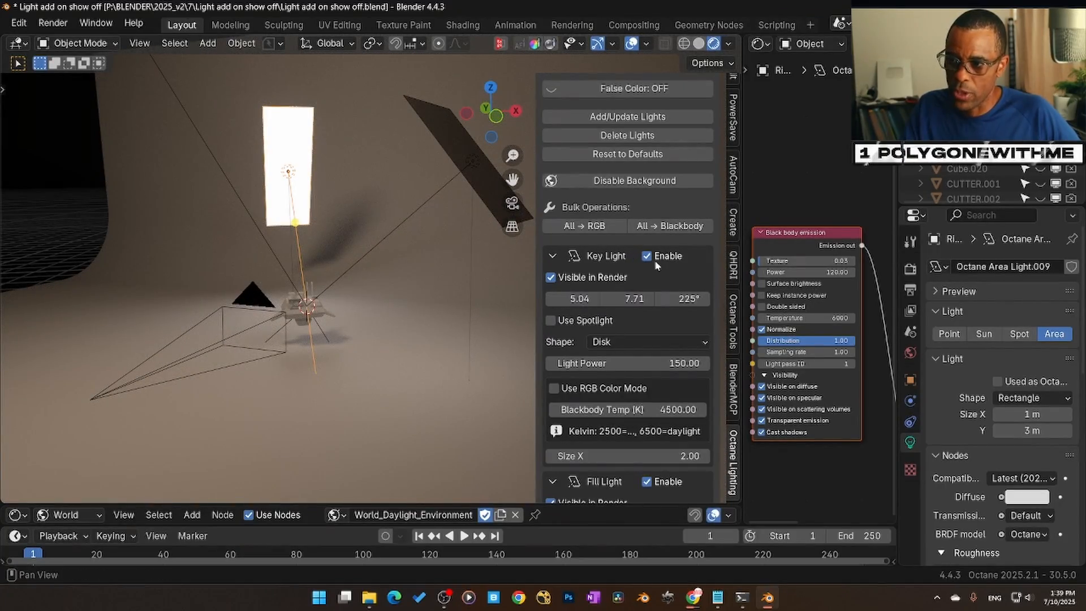
pyautogui.click(636, 156)
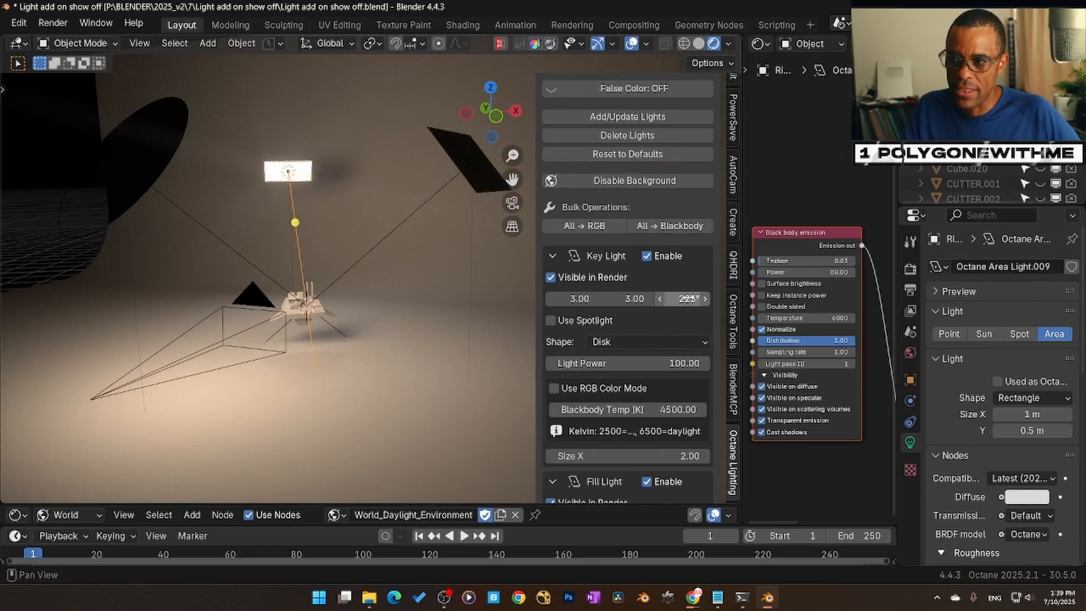
# Set the key light's angle to 219° and make it a spotlight with a cone angle of 55.47.
pyautogui.moveTo(691, 306)
pyautogui.mouseDown()
pyautogui.moveTo(709, 306)
pyautogui.moveTo(685, 299)
pyautogui.mouseUp()
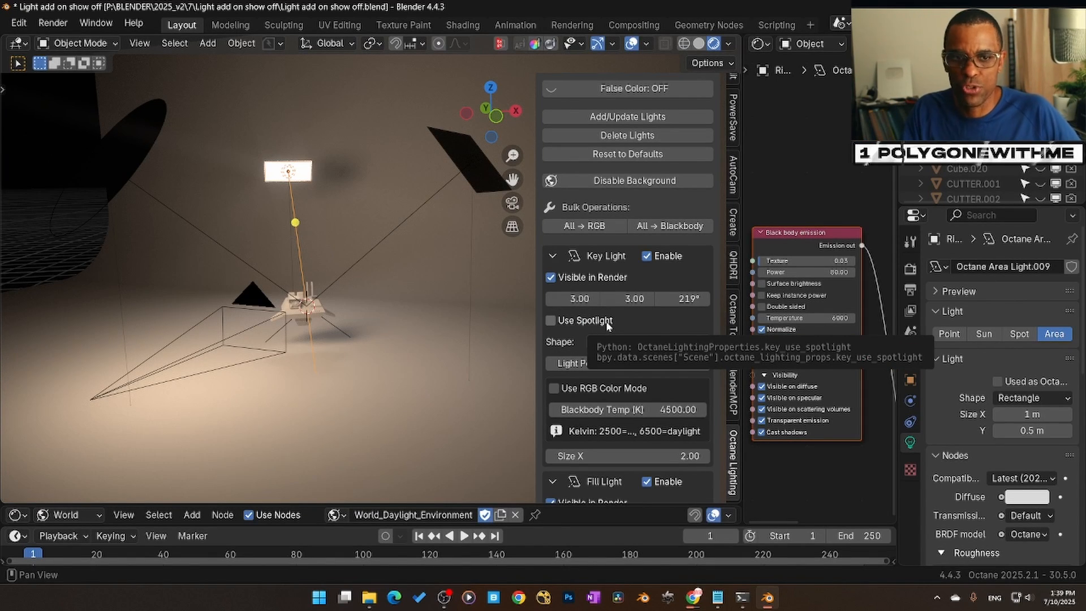
pyautogui.click(550, 320)
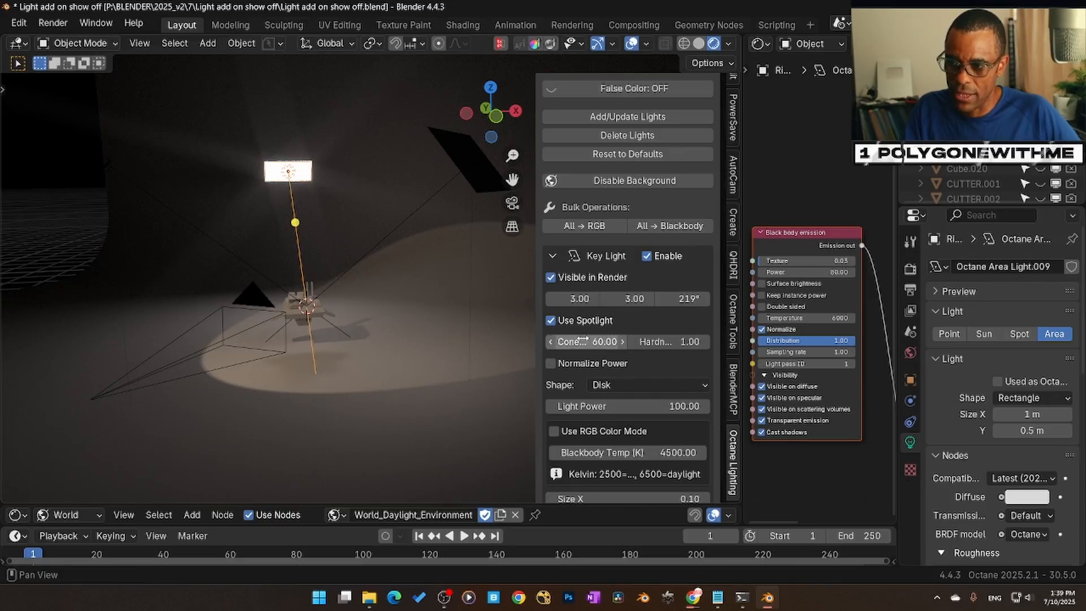
pyautogui.moveTo(583, 341)
pyautogui.mouseDown()
pyautogui.moveTo(537, 341)
pyautogui.moveTo(617, 342)
pyautogui.moveTo(578, 342)
pyautogui.moveTo(595, 341)
pyautogui.mouseUp()
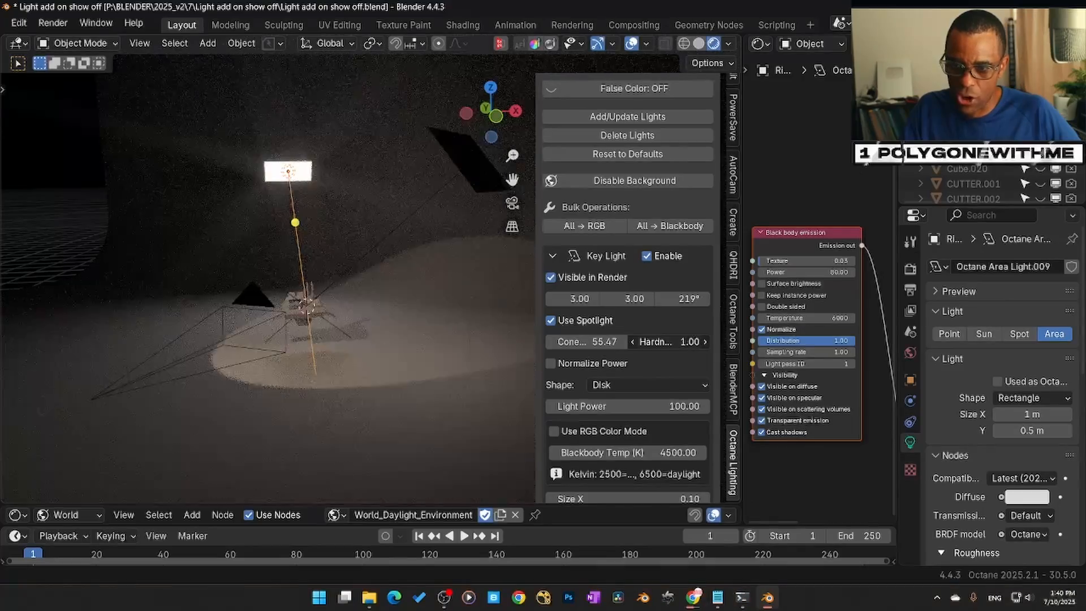
pyautogui.moveTo(669, 342); pyautogui.dragTo(571, 346)
pyautogui.click(553, 324)
pyautogui.click(553, 323)
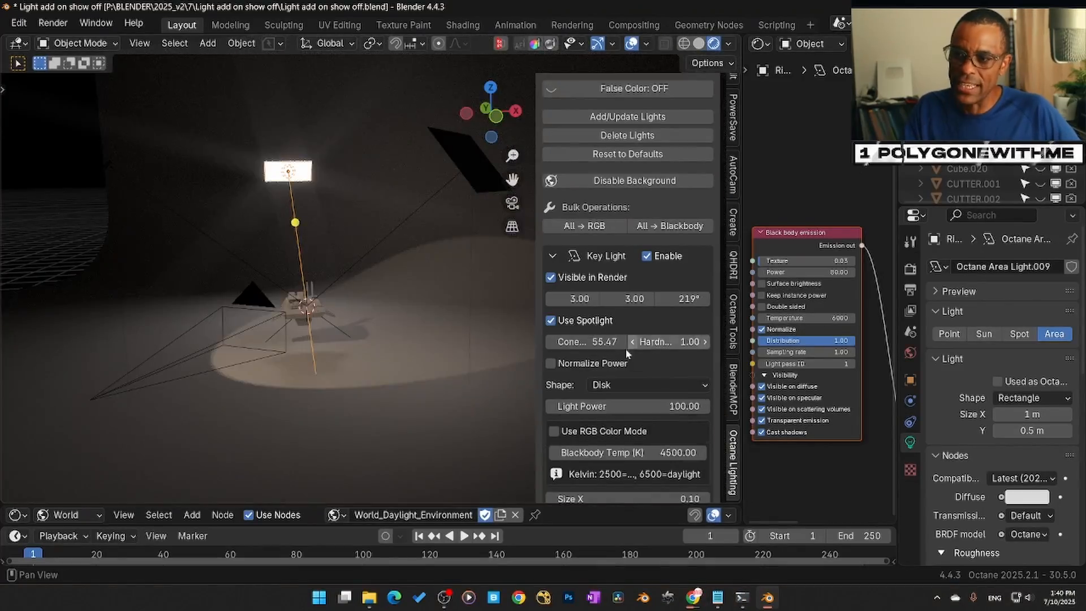
# Try Normalize Power on the key light's spotlight, and turn the spotlight off.
pyautogui.click(552, 364)
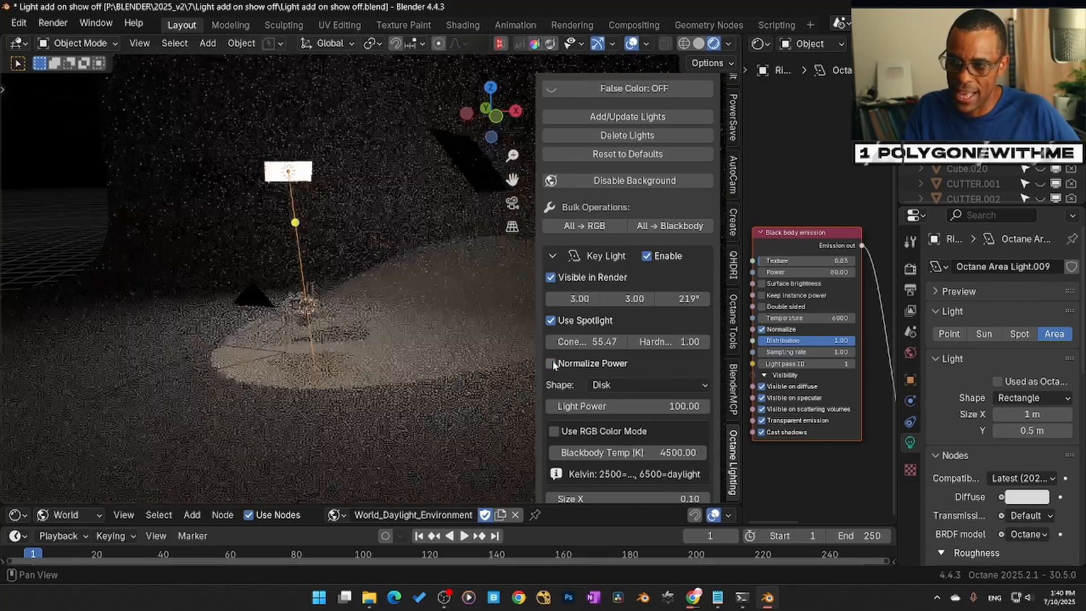
pyautogui.click(552, 364)
pyautogui.click(552, 323)
# Try key light powers of 0.1 and 1000, and set the power back to 100.
pyautogui.scroll(-1, 571, 338)
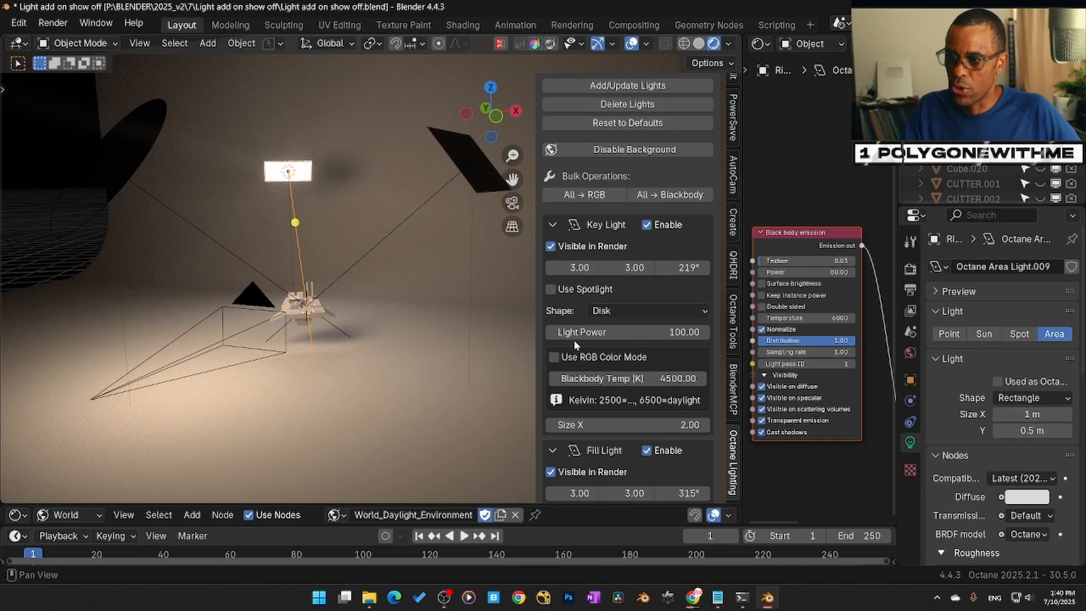
pyautogui.click(578, 335)
pyautogui.write('0.1')
pyautogui.press('Return')
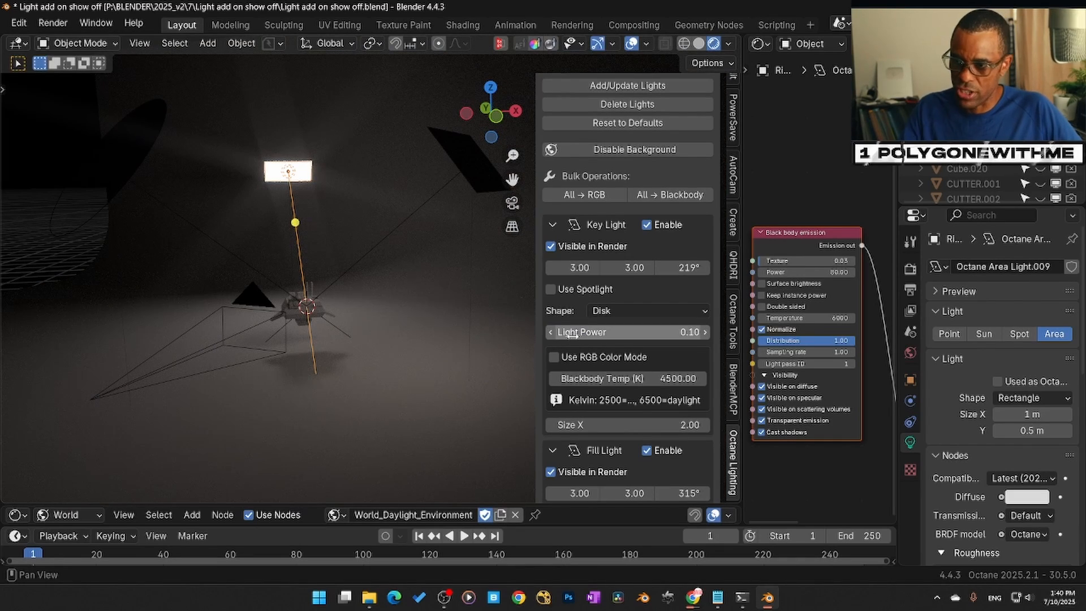
pyautogui.click(573, 334)
pyautogui.write('1000')
pyautogui.press('Return')
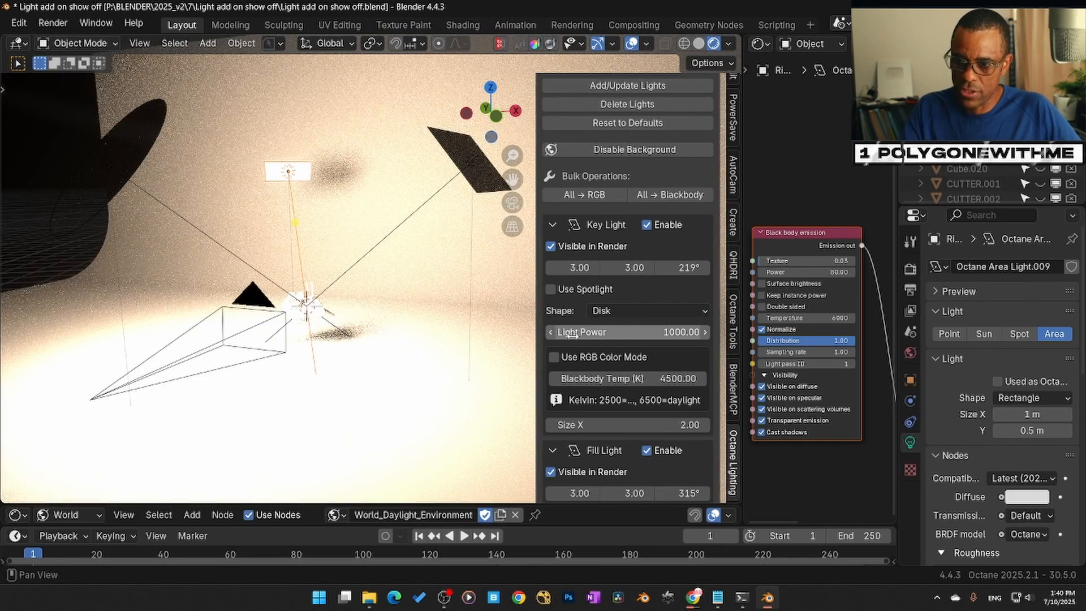
pyautogui.click(570, 335)
pyautogui.press('Return')
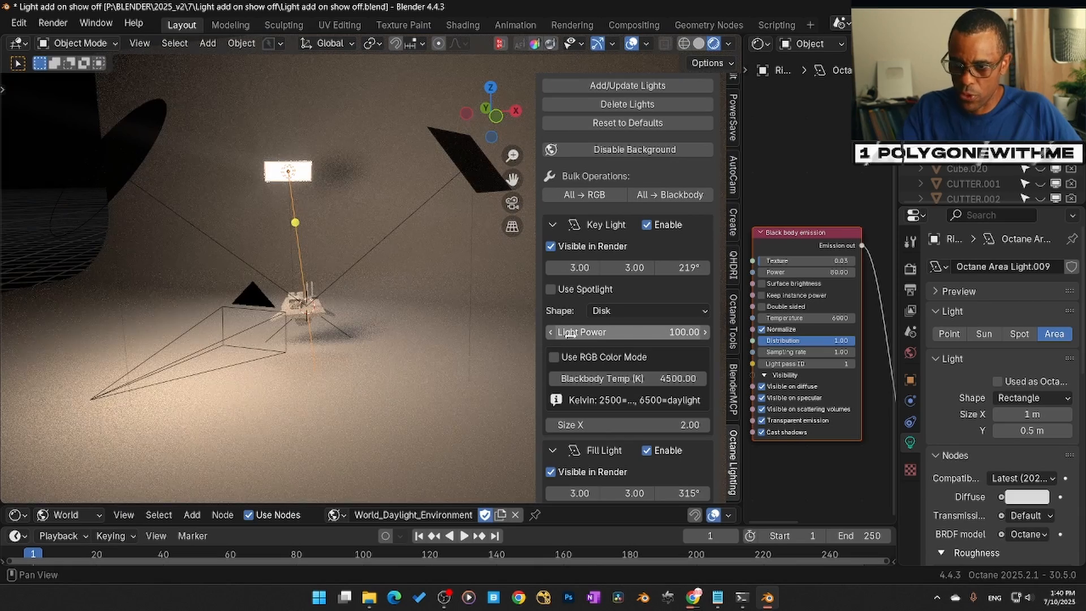
# Try a darkened red tint on the key light in RGB colour mode, and return the light to blackbody mode.
pyautogui.scroll(-2, 615, 334)
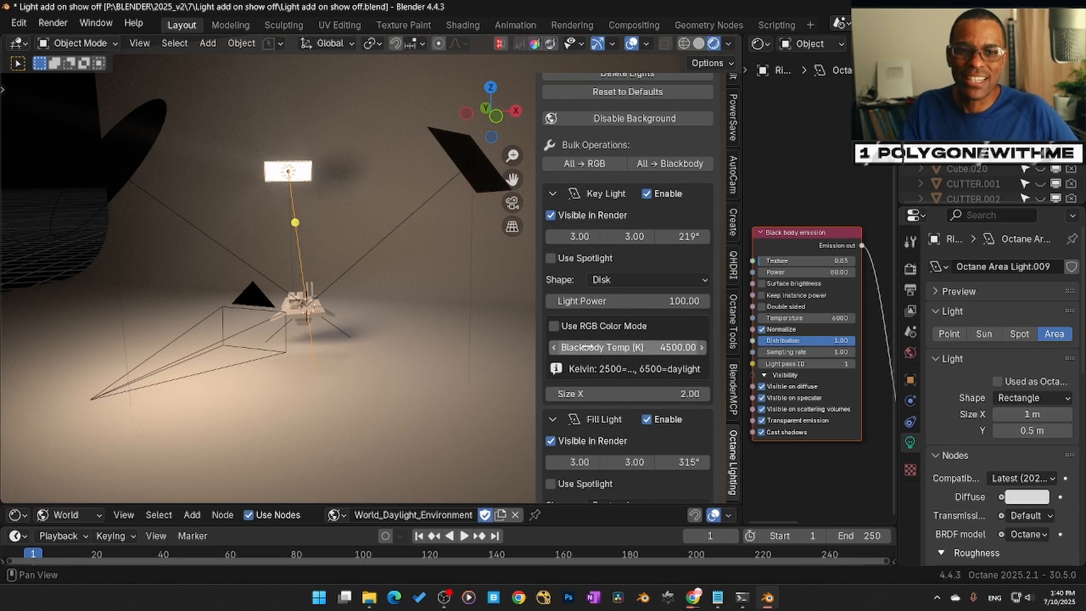
pyautogui.click(554, 327)
pyautogui.click(599, 365)
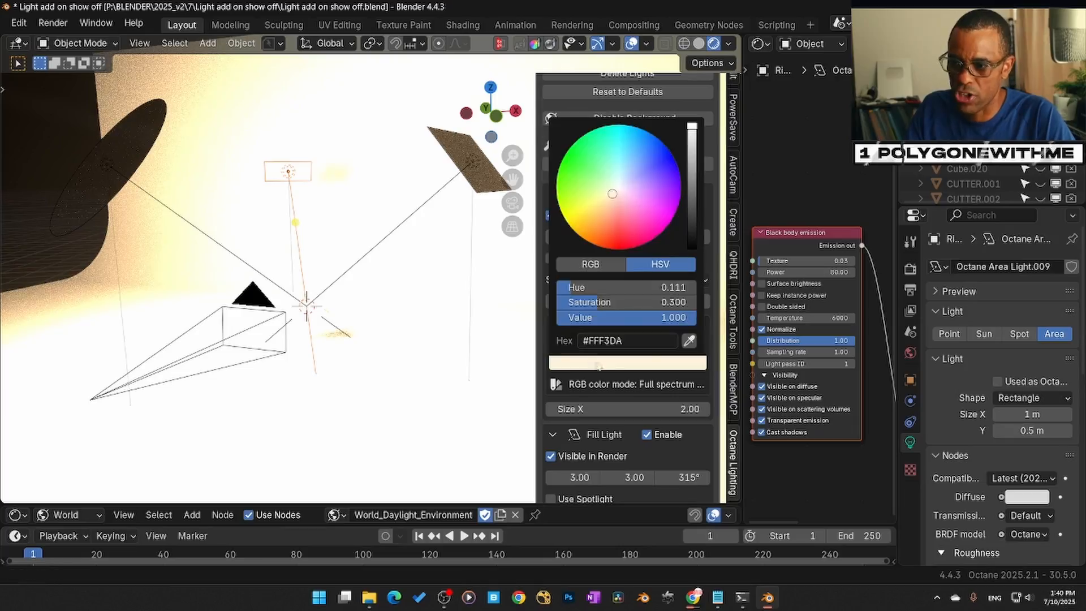
pyautogui.moveTo(689, 139); pyautogui.dragTo(691, 167)
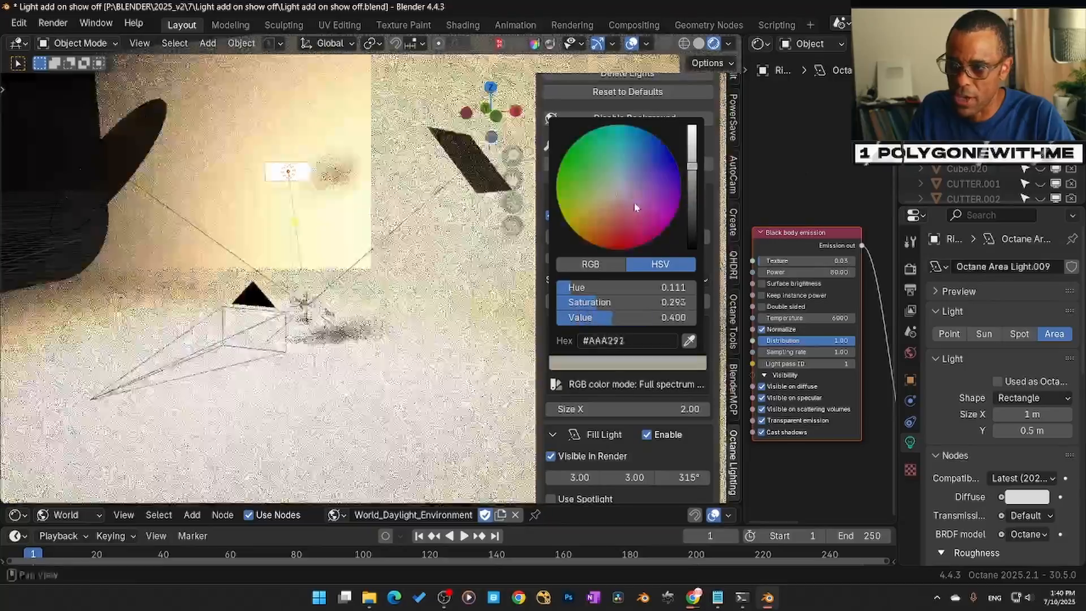
pyautogui.moveTo(638, 206); pyautogui.dragTo(631, 228)
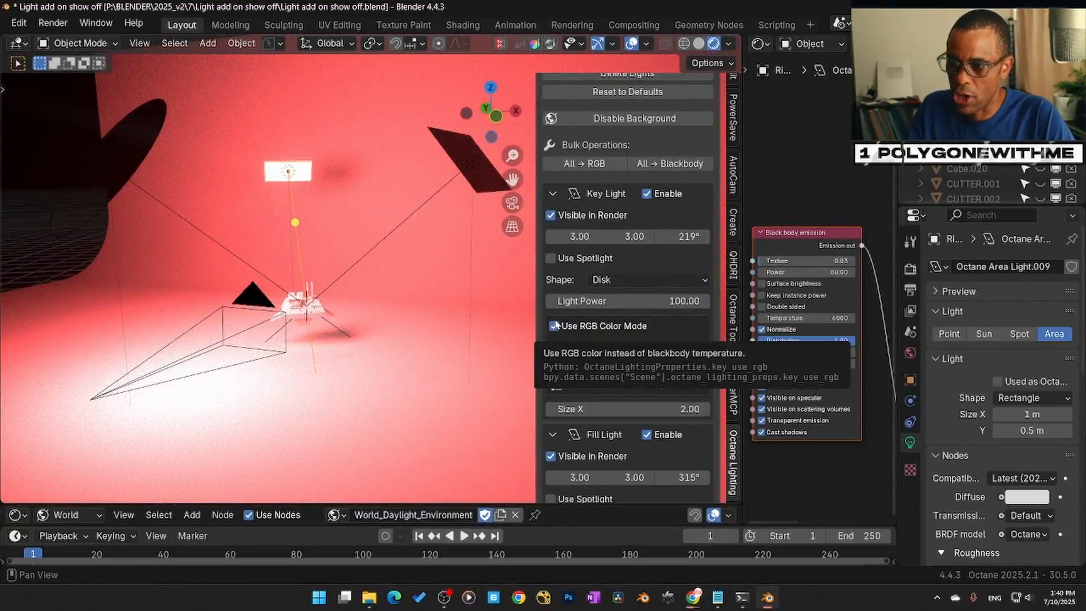
pyautogui.click(552, 258)
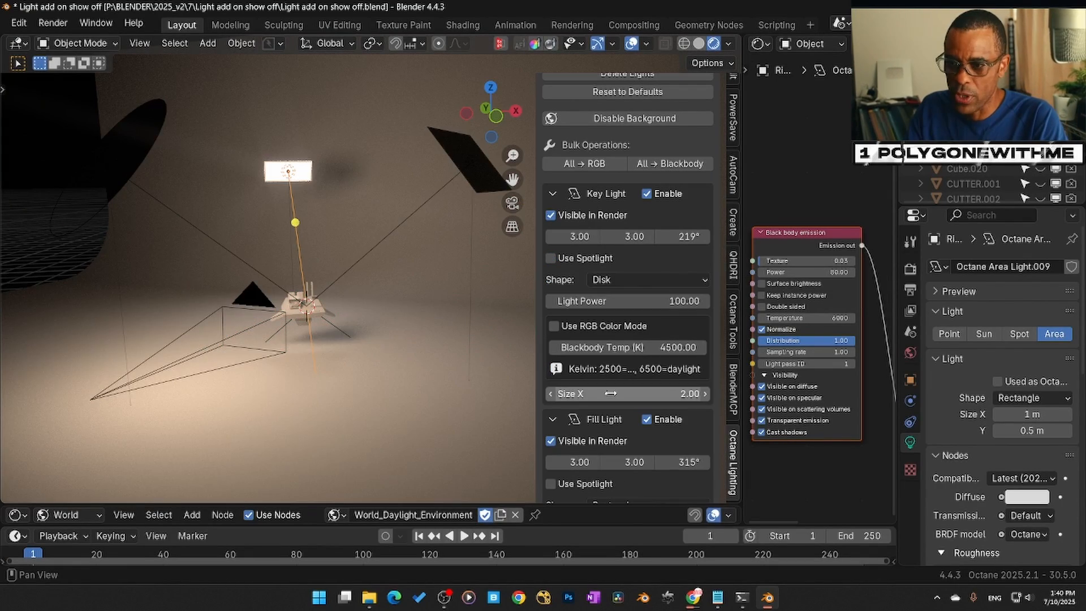
# Set the key light's Size X to 2.15, and reset all lights to their defaults.
pyautogui.moveTo(610, 393)
pyautogui.mouseDown()
pyautogui.moveTo(667, 394)
pyautogui.moveTo(609, 394)
pyautogui.moveTo(647, 394)
pyautogui.moveTo(628, 394)
pyautogui.mouseUp()
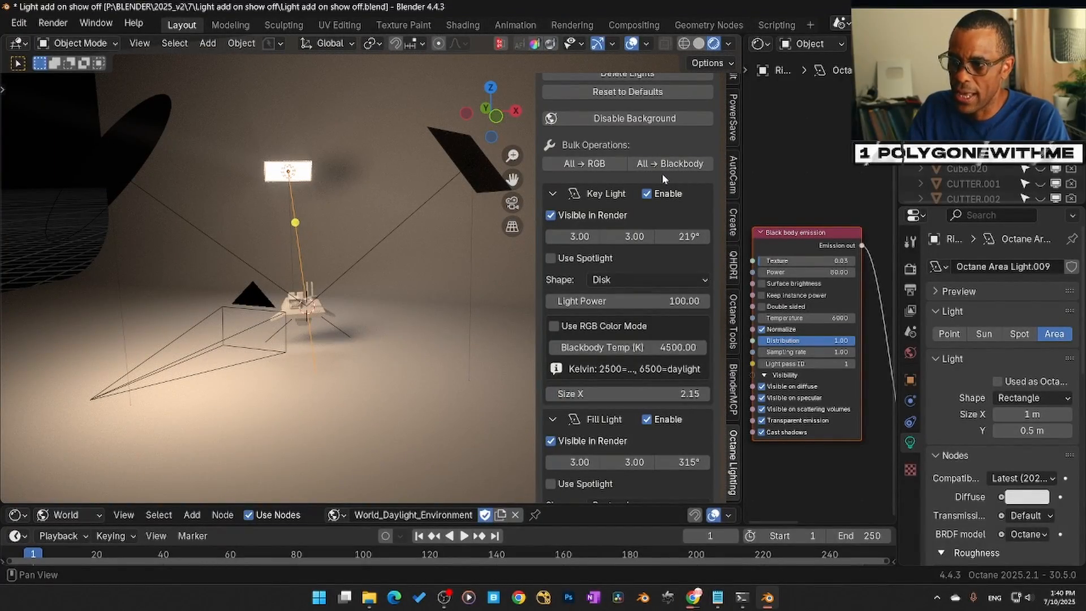
pyautogui.click(640, 93)
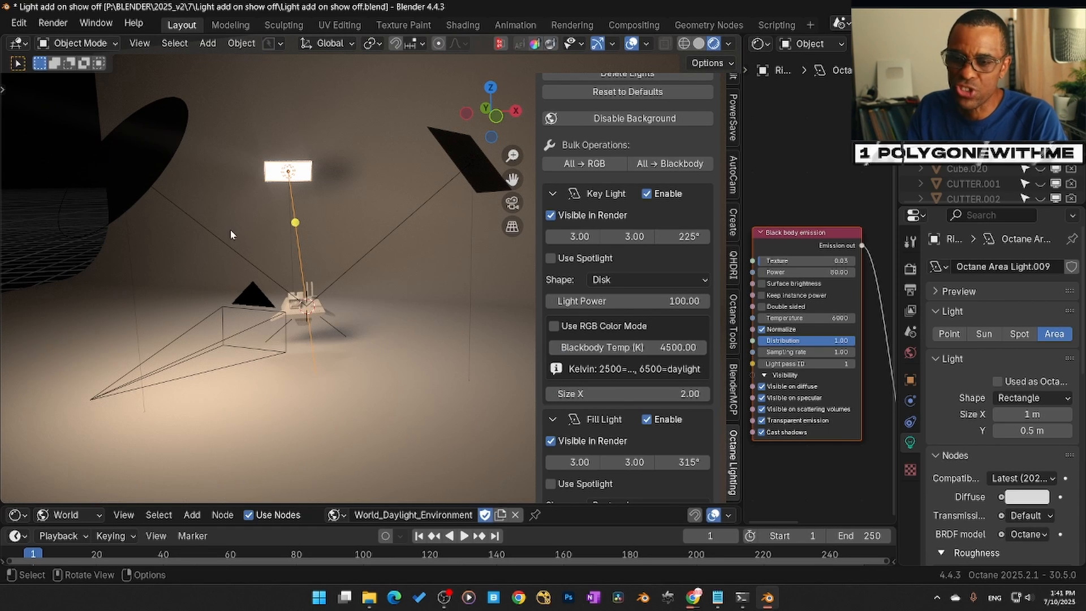
# Shape the key light as a rectangle sized 2.45 by 1.54, and switch it to a square.
pyautogui.click(645, 280)
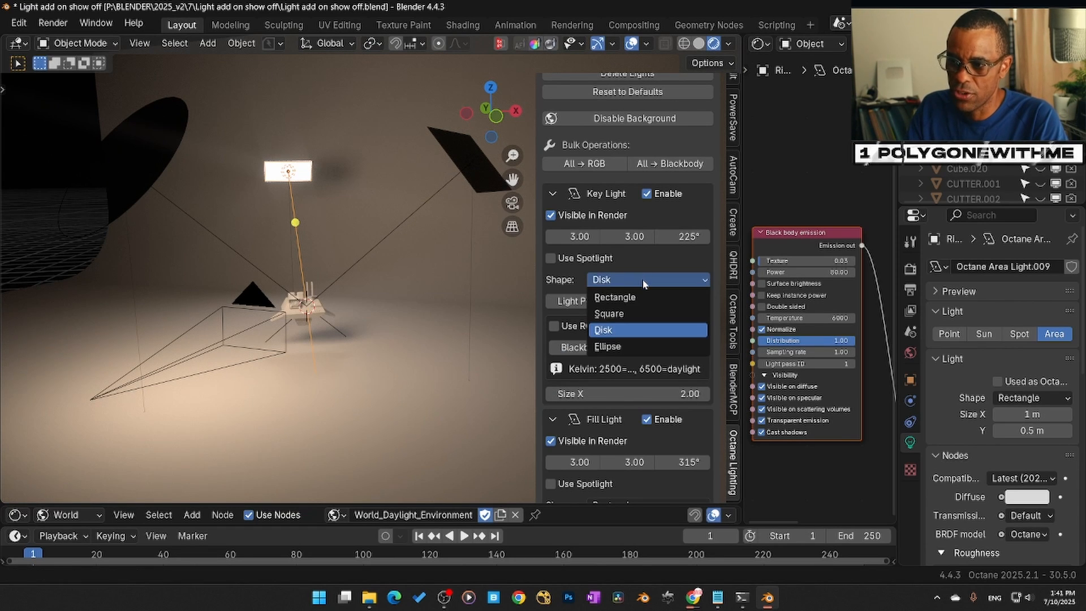
pyautogui.click(644, 255)
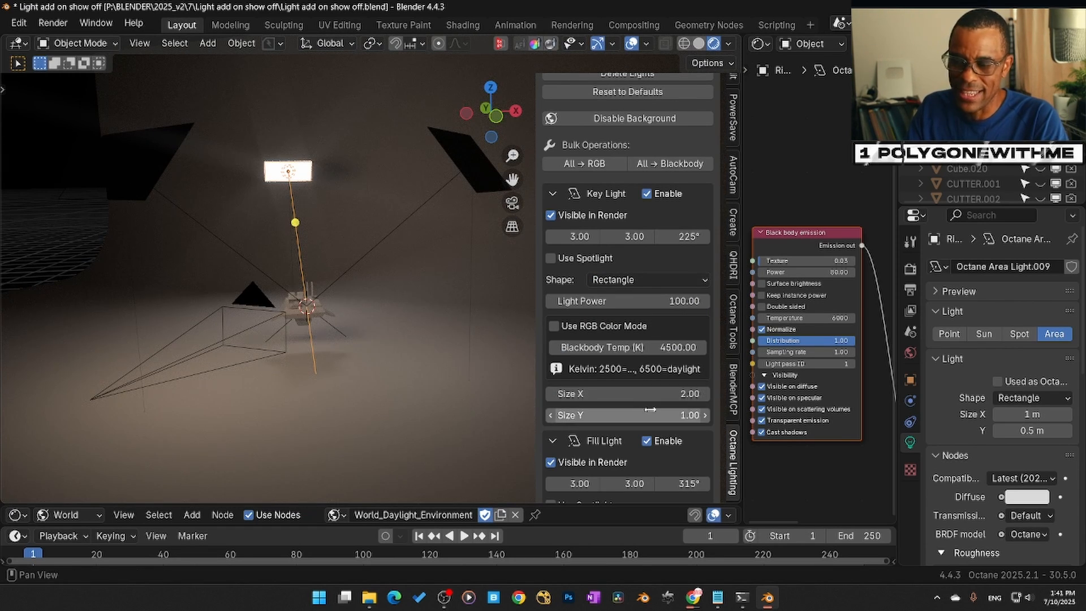
pyautogui.moveTo(667, 395)
pyautogui.mouseDown()
pyautogui.moveTo(724, 396)
pyautogui.moveTo(669, 398)
pyautogui.moveTo(685, 416)
pyautogui.moveTo(622, 416)
pyautogui.moveTo(691, 416)
pyautogui.moveTo(688, 394)
pyautogui.moveTo(651, 393)
pyautogui.mouseUp()
pyautogui.click(641, 281)
pyautogui.click(620, 295)
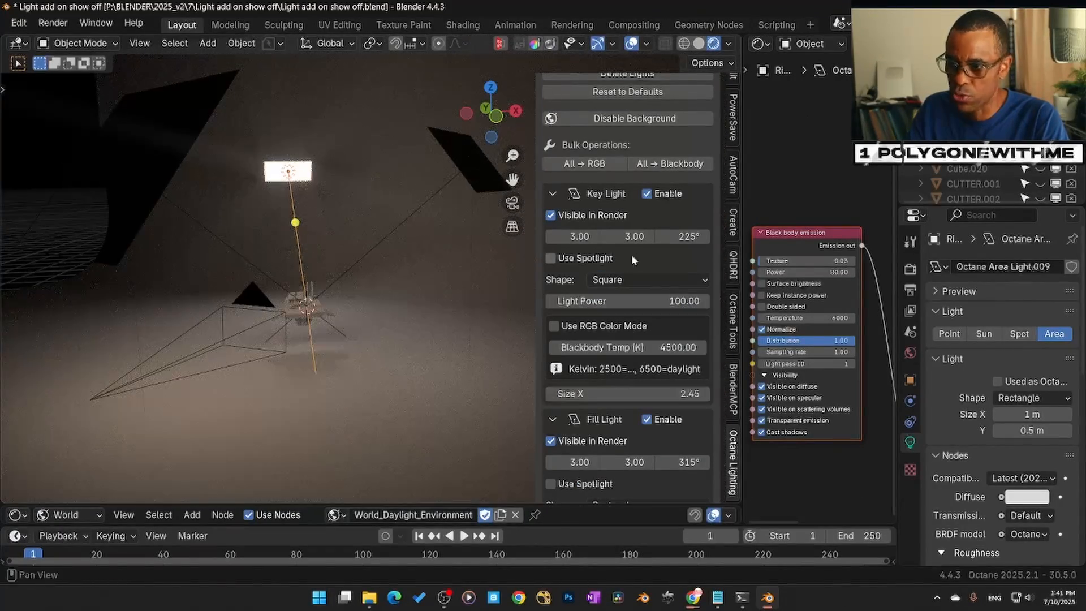
# Try the Disk and Ellipse shapes on the key light, and restore it to a disk with Size X 2.
pyautogui.click(645, 280)
pyautogui.click(634, 329)
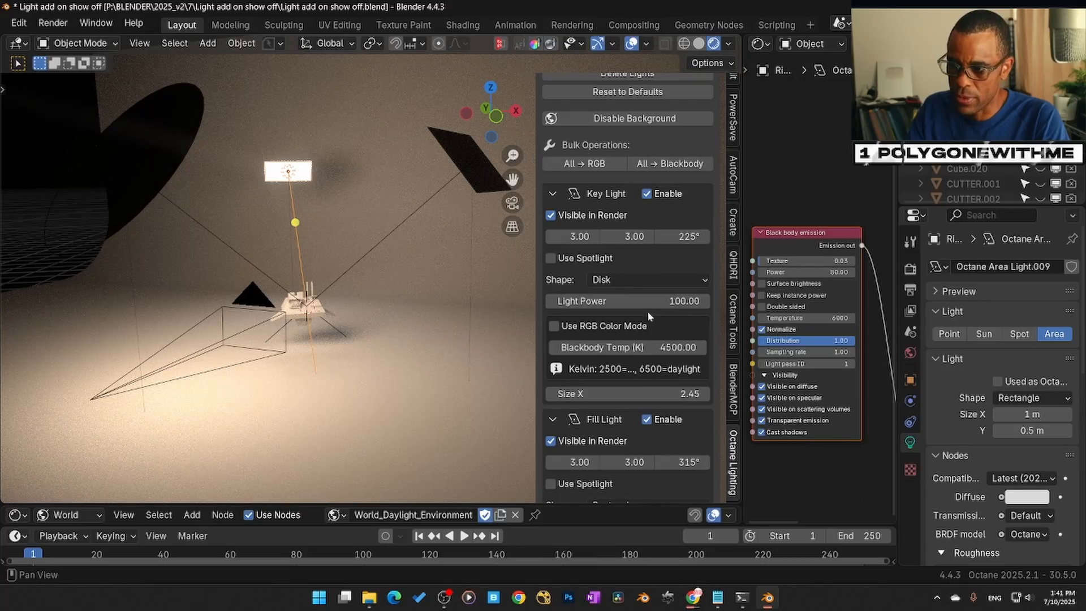
pyautogui.click(648, 281)
pyautogui.click(617, 346)
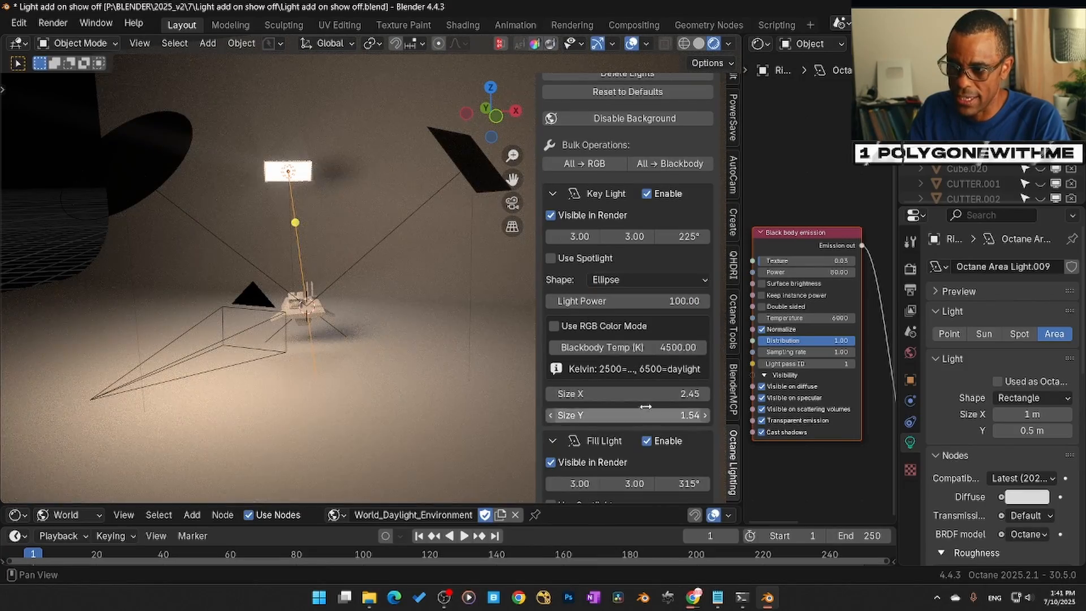
pyautogui.moveTo(628, 393)
pyautogui.mouseDown()
pyautogui.moveTo(611, 394)
pyautogui.moveTo(621, 414)
pyautogui.mouseUp()
pyautogui.click(634, 280)
pyautogui.click(621, 262)
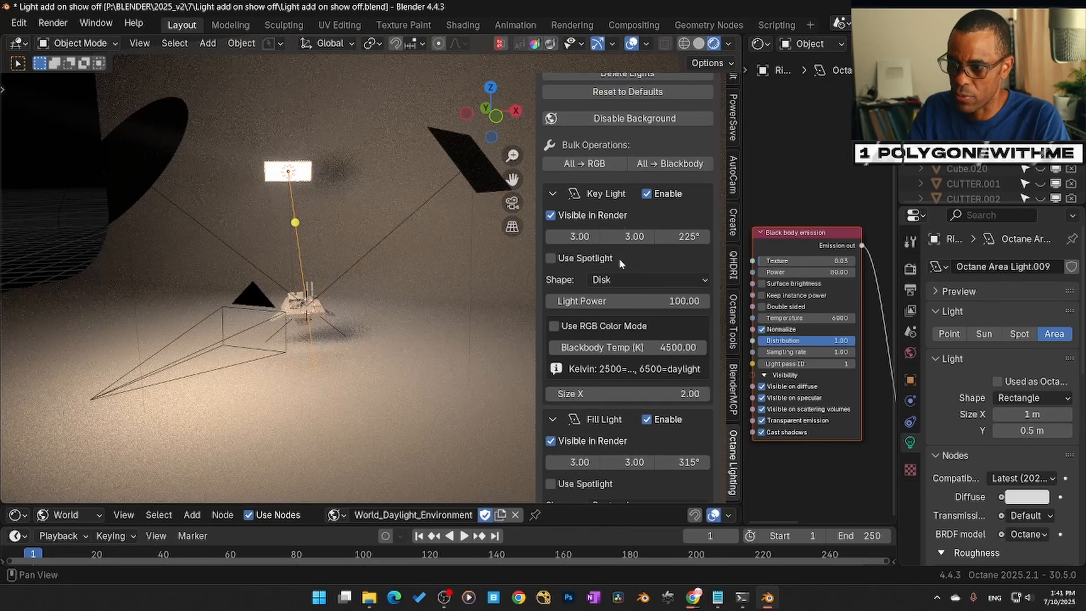
# Disable the key light, and switch the fill light off and on again to compare its effect.
pyautogui.click(655, 195)
pyautogui.scroll(-5, 611, 237)
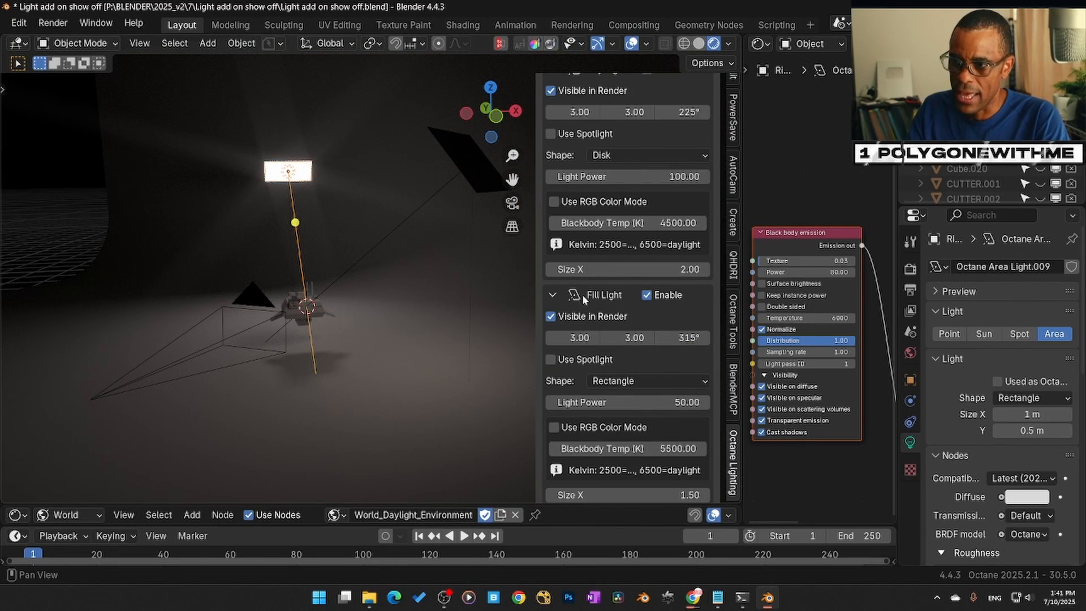
pyautogui.scroll(-1, 582, 311)
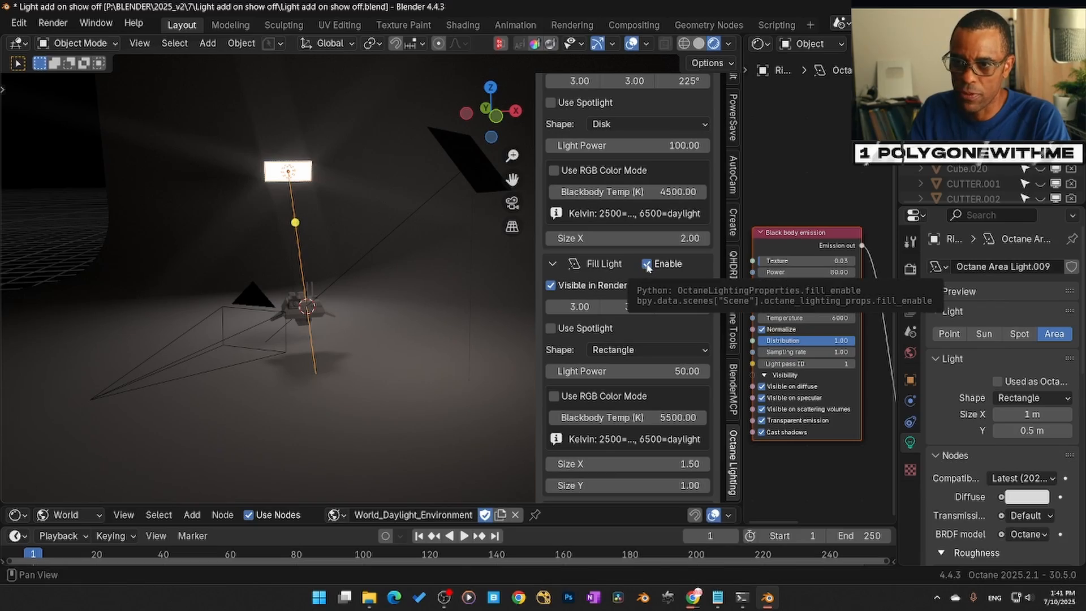
pyautogui.moveTo(266, 316); pyautogui.dragTo(384, 339, button='middle')
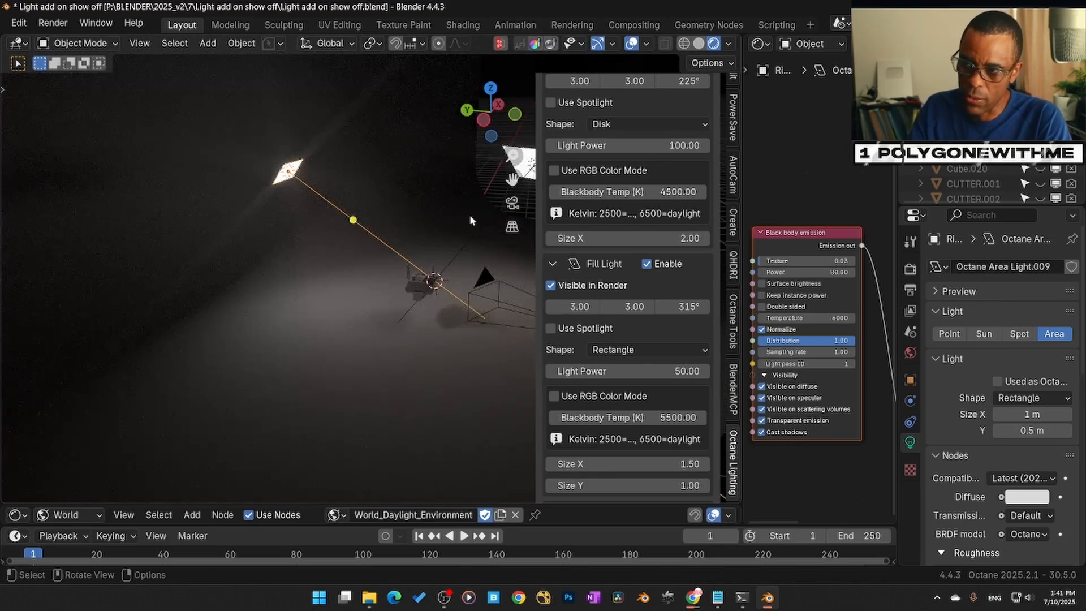
pyautogui.click(661, 265)
pyautogui.click(661, 266)
pyautogui.click(661, 265)
pyautogui.click(661, 266)
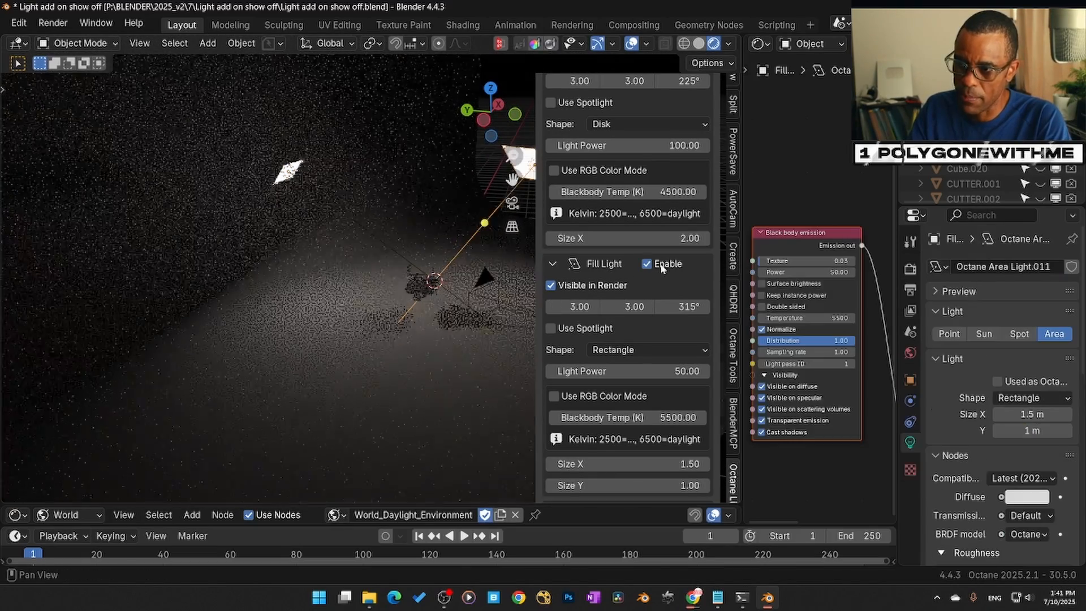
# In camera view, set the fill light's position values to 0.72 and 1.17 and make it invisible in the render.
pyautogui.press('KP_0')
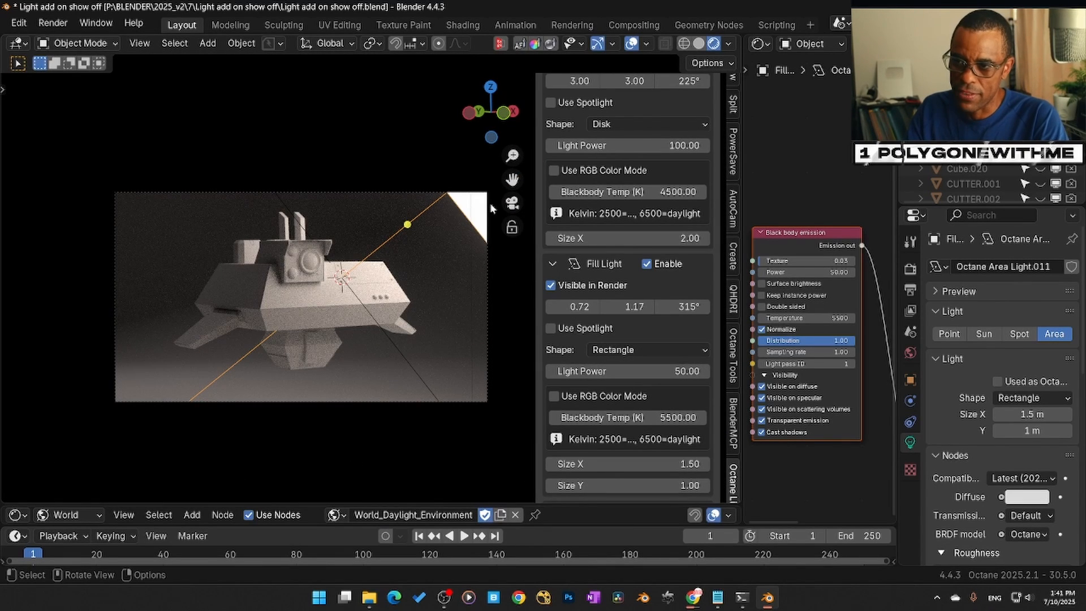
pyautogui.click(550, 286)
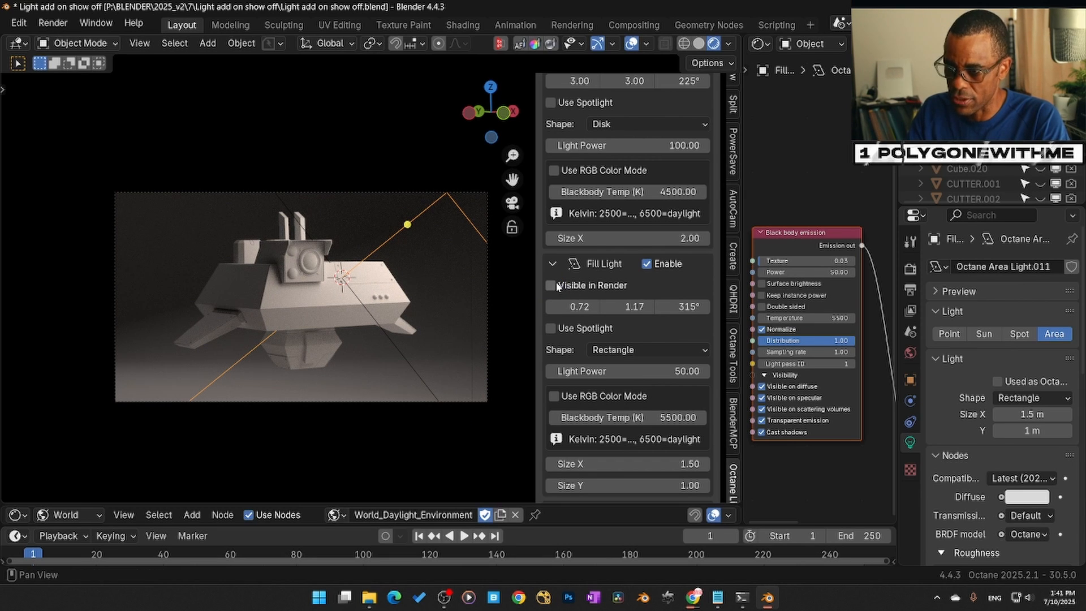
# Turn on the False Color view for the camera preview of the ship.
pyautogui.scroll(15, 614, 361)
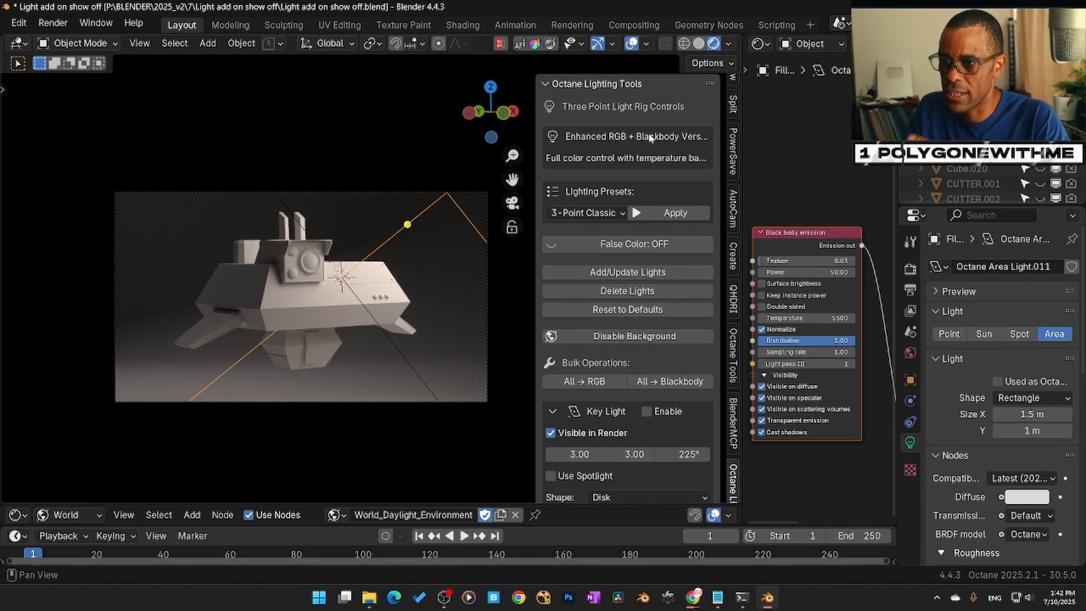
pyautogui.click(593, 248)
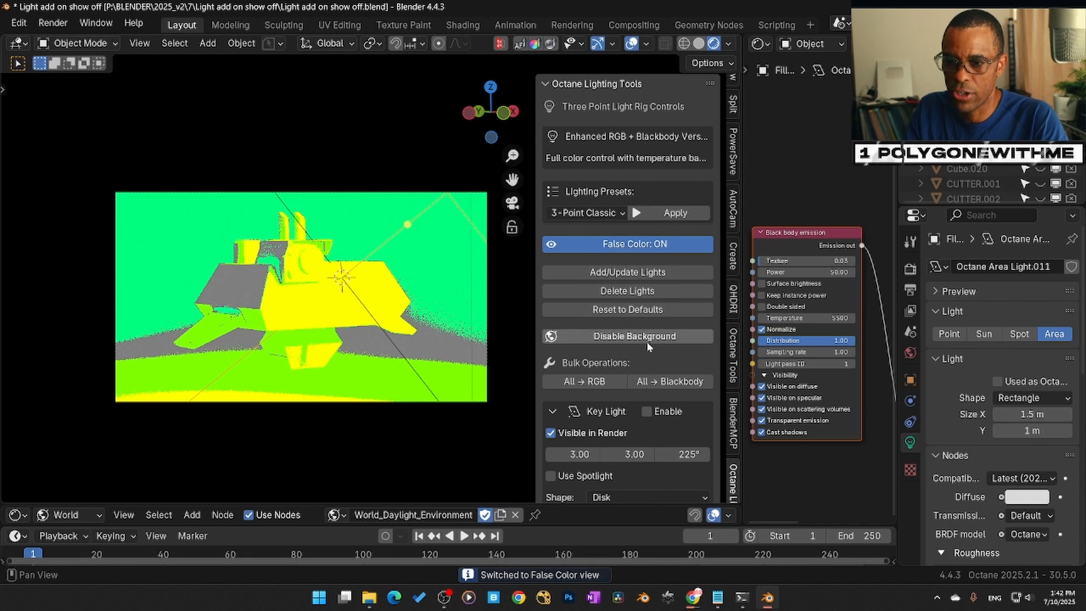
# Set the fill light's power to 1000 to check the ship's exposure in False Color.
pyautogui.scroll(-10, 623, 336)
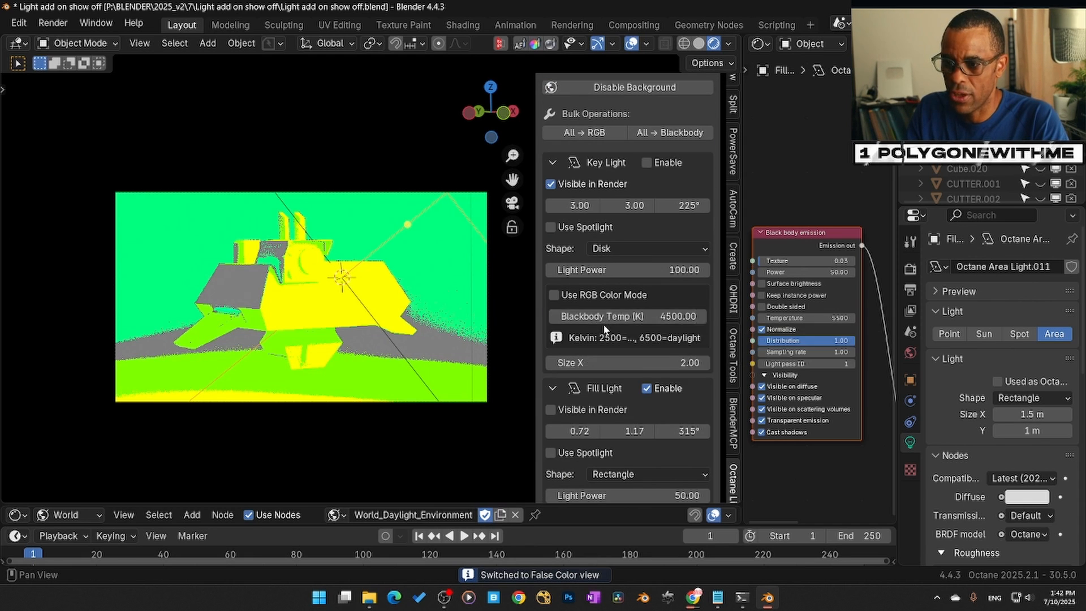
pyautogui.scroll(-8, 604, 329)
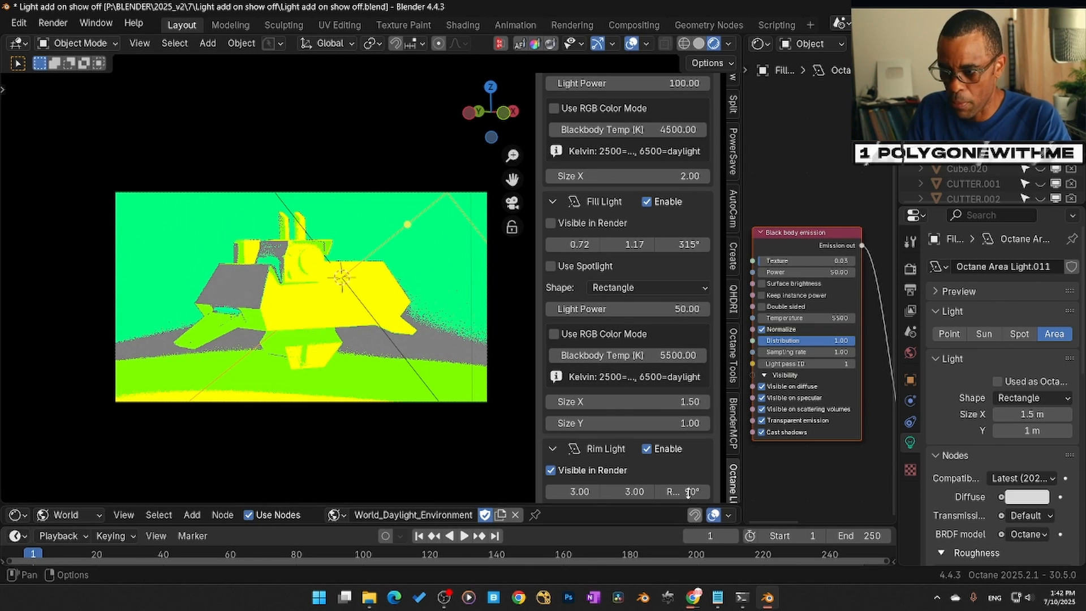
pyautogui.click(630, 309)
pyautogui.write('10')
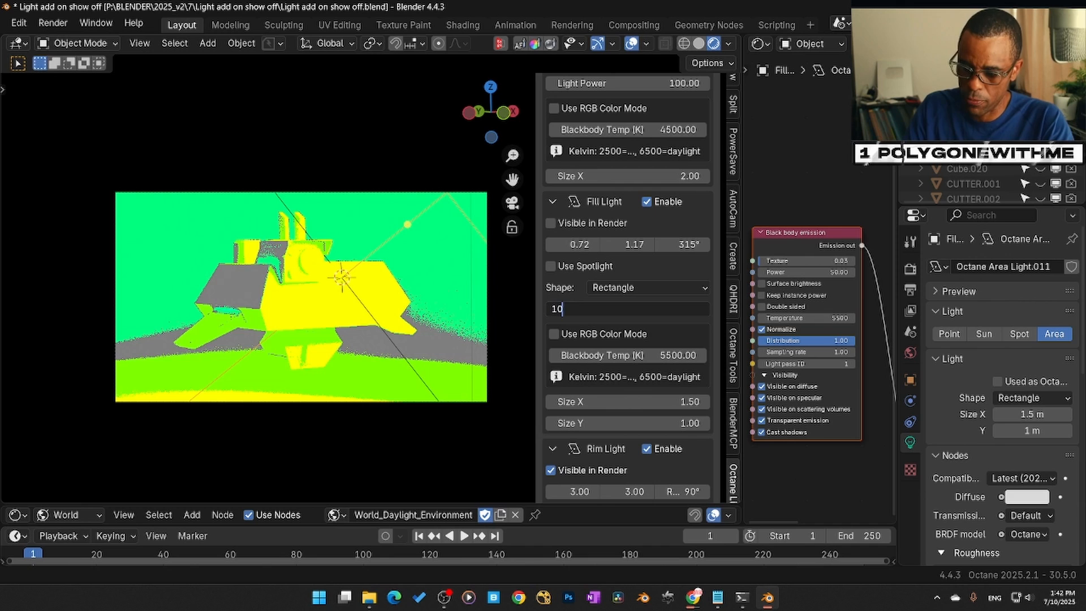
pyautogui.write('00')
pyautogui.press('Return')
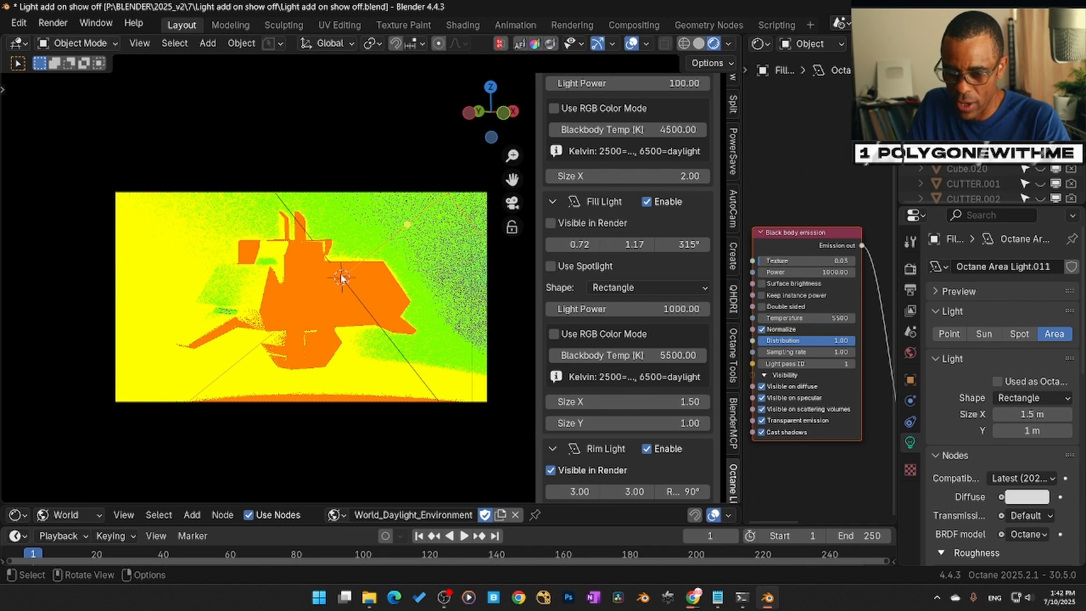
# Lower the fill light's power to 500 and finally to 100, and turn off the False Color view.
pyautogui.click(628, 308)
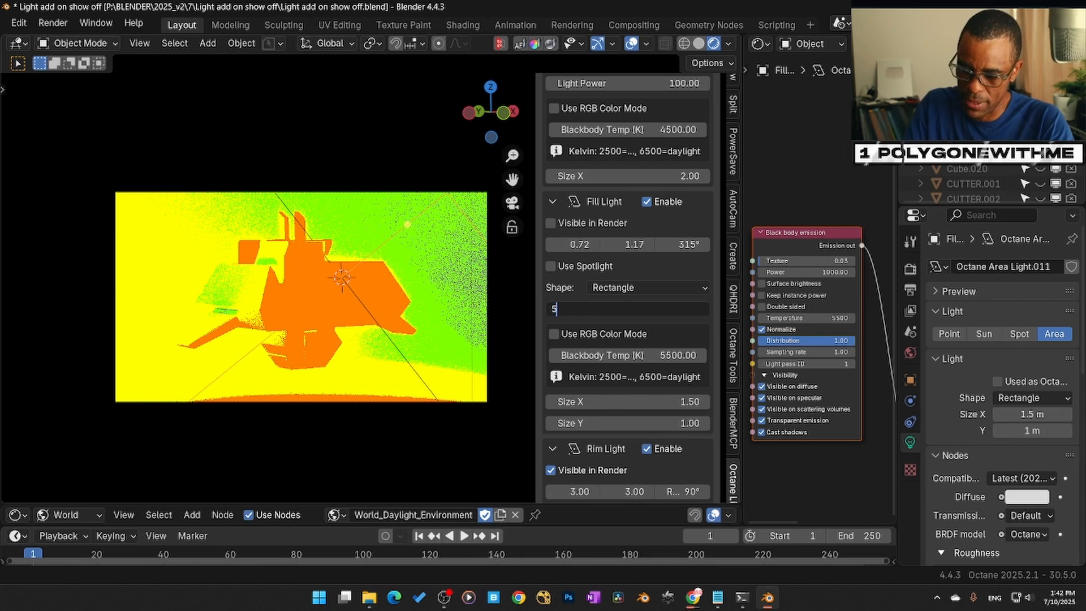
pyautogui.write('500')
pyautogui.press('Return')
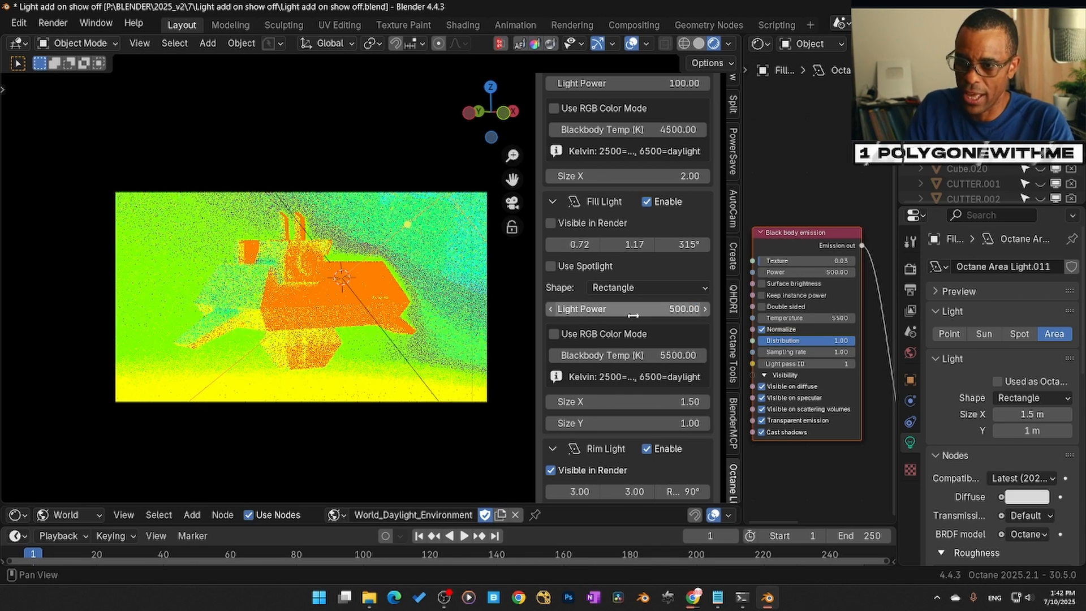
pyautogui.press('Return')
pyautogui.write('100')
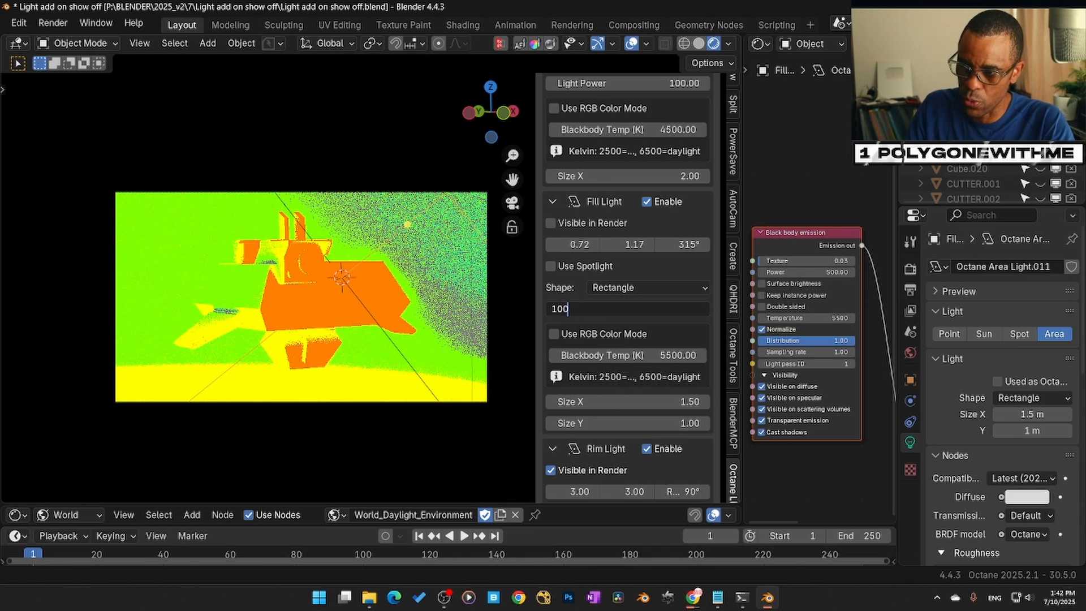
pyautogui.press('Return')
pyautogui.press('Return')
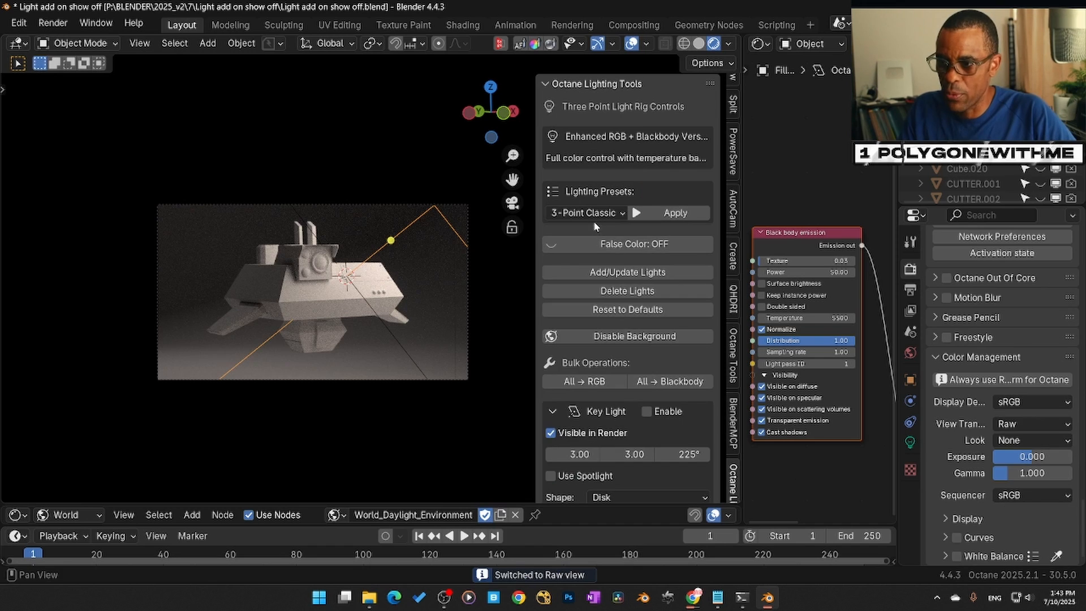
# Apply the Dramatic Spots lighting preset to the ship, and replace it with the Soft Area preset.
pyautogui.click(589, 213)
pyautogui.click(585, 267)
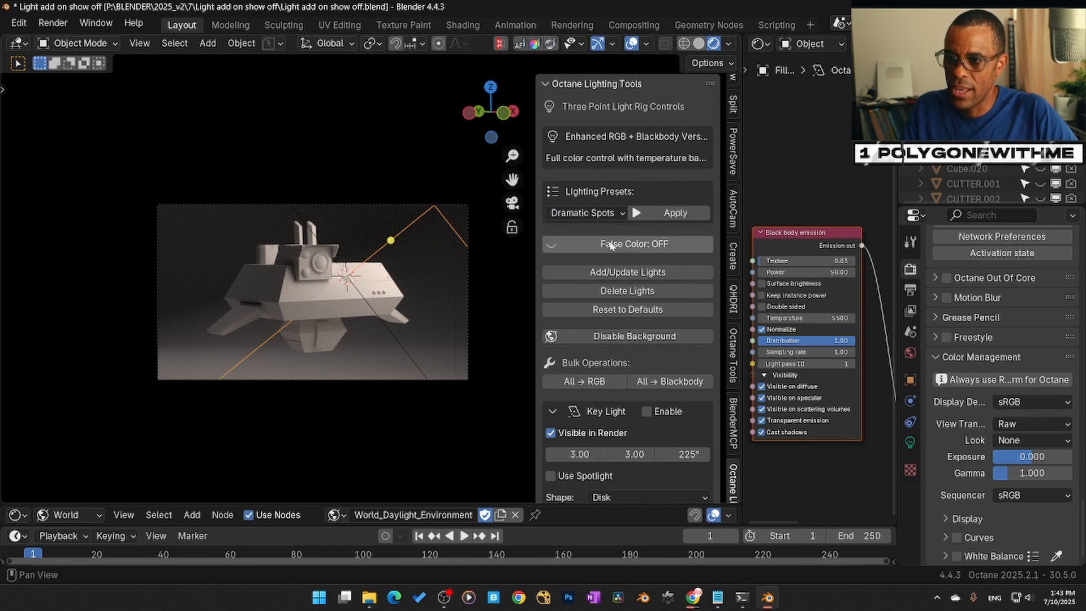
pyautogui.click(662, 217)
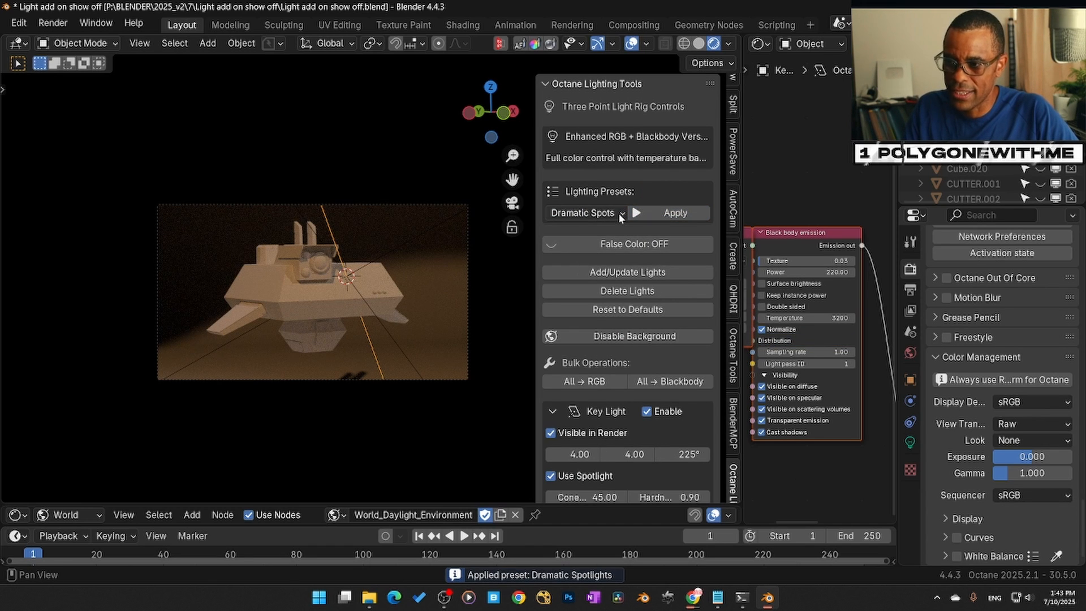
pyautogui.click(619, 213)
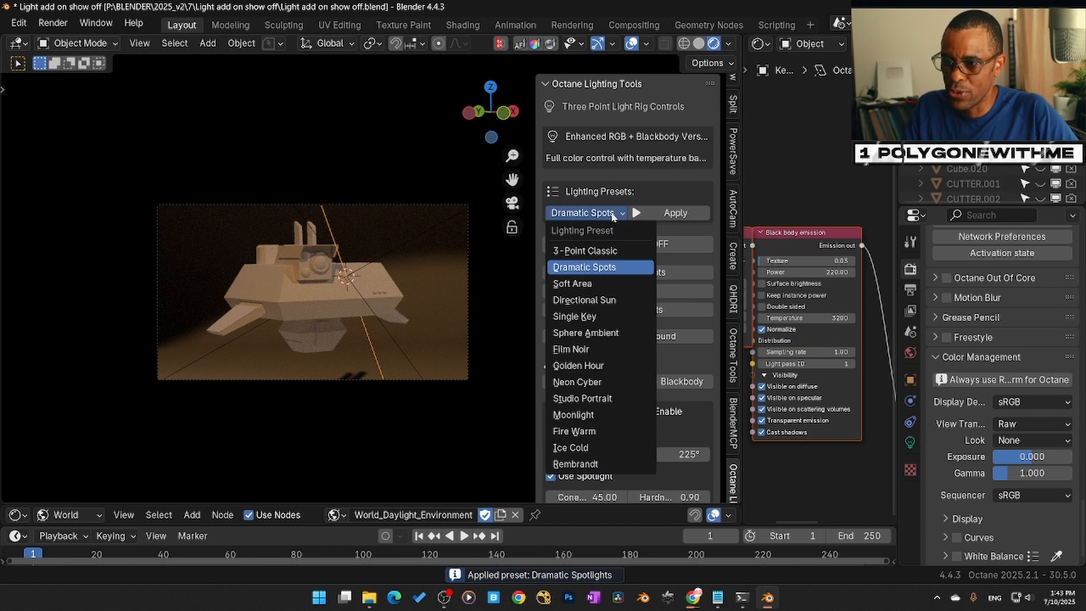
pyautogui.click(592, 283)
pyautogui.click(672, 215)
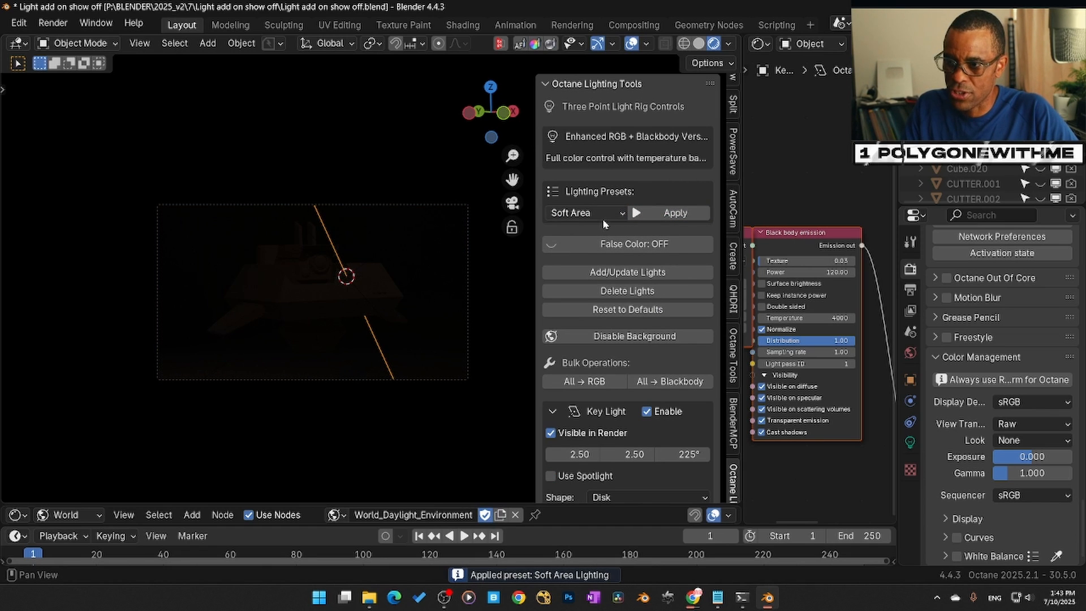
# Apply the Directional Sun lighting preset to the ship.
pyautogui.click(603, 219)
pyautogui.click(581, 297)
pyautogui.click(651, 214)
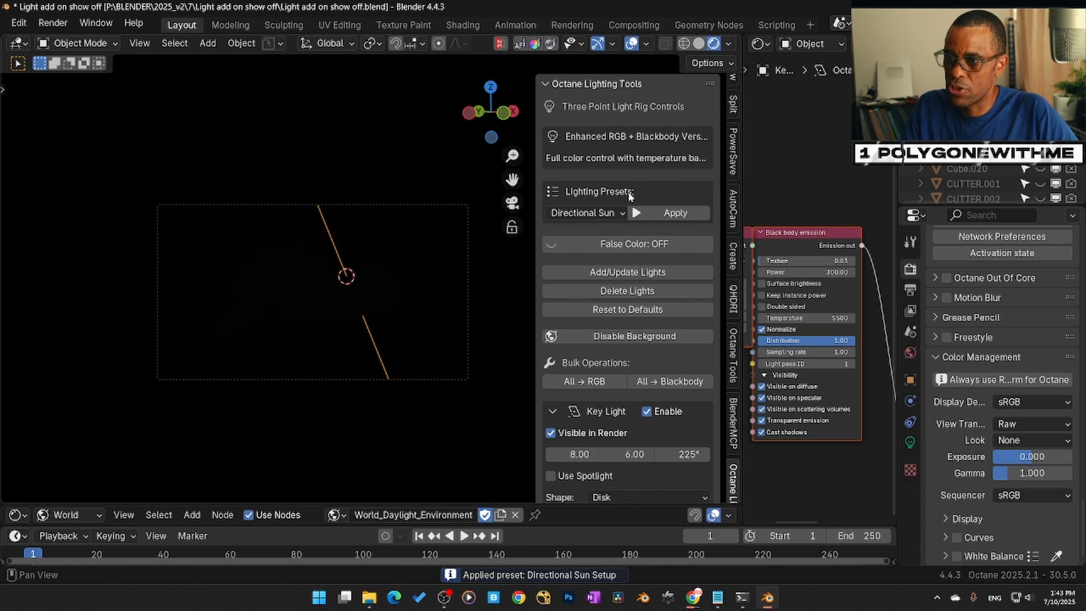
# Reset the light settings to defaults, delete the existing lights, and apply the 3-Point Classic preset.
pyautogui.click(598, 308)
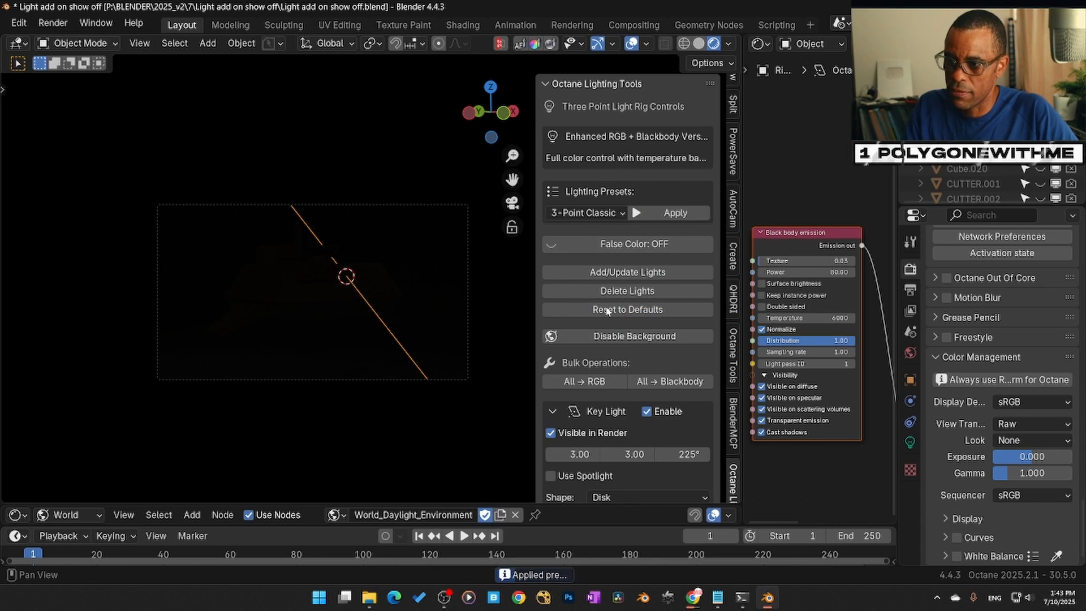
pyautogui.click(615, 293)
pyautogui.click(667, 213)
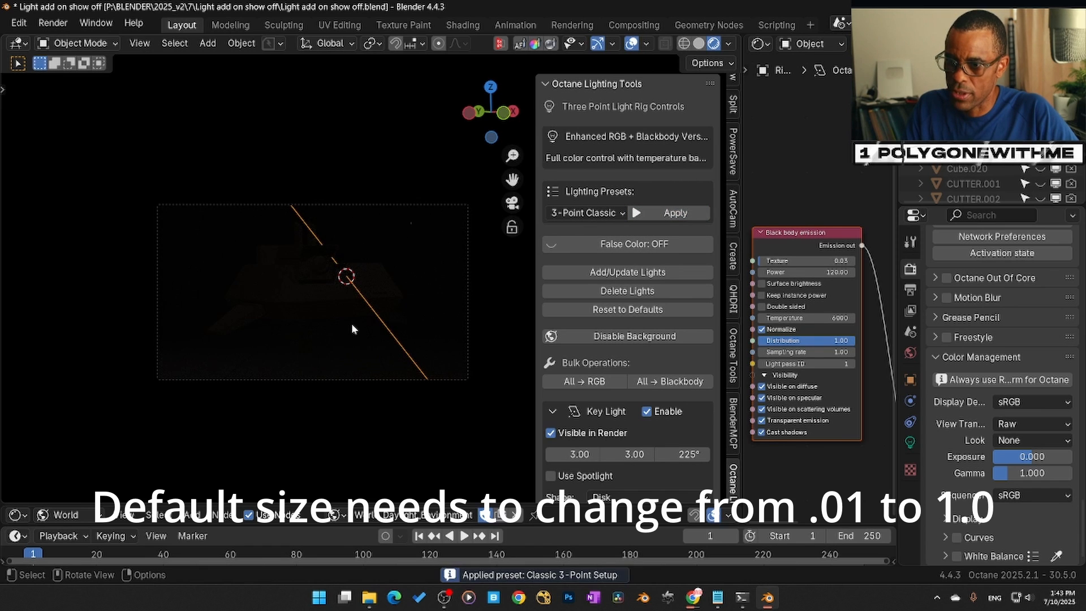
pyautogui.moveTo(351, 323); pyautogui.dragTo(365, 312, button='middle')
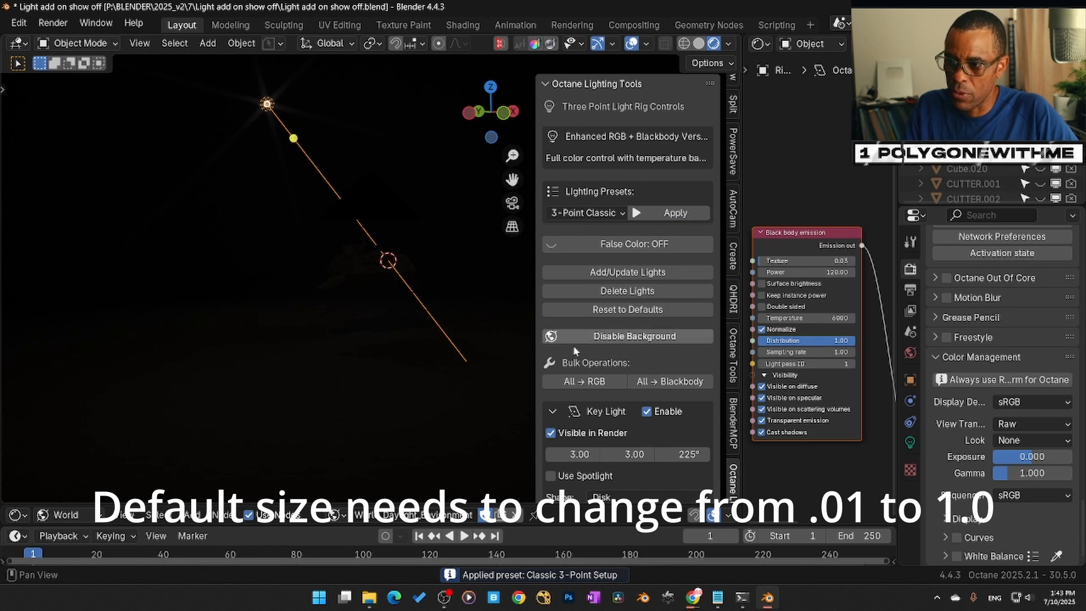
pyautogui.scroll(-5, 597, 451)
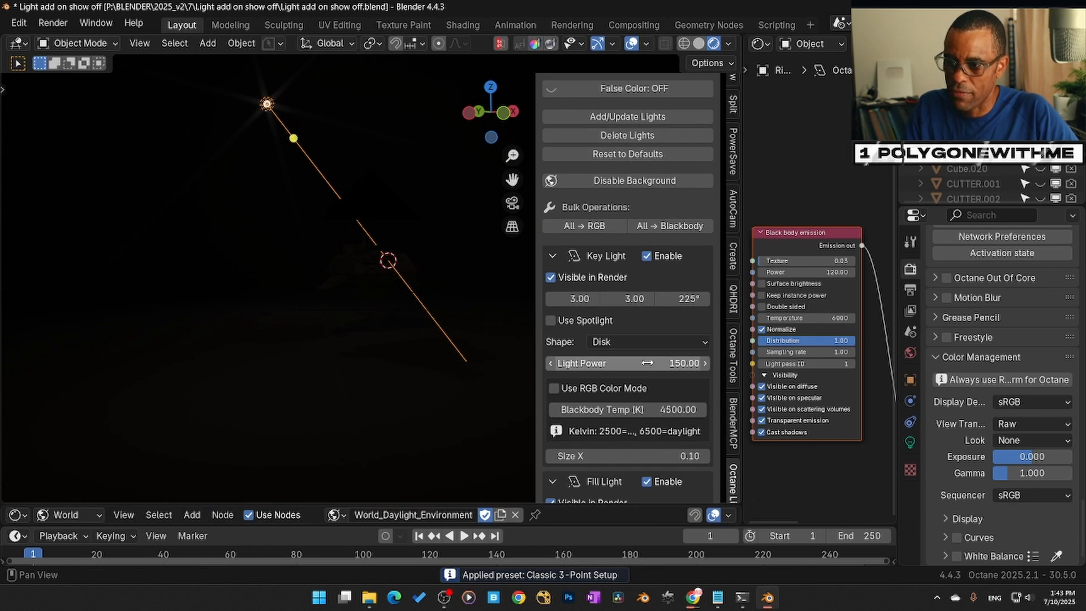
pyautogui.scroll(4, 647, 357)
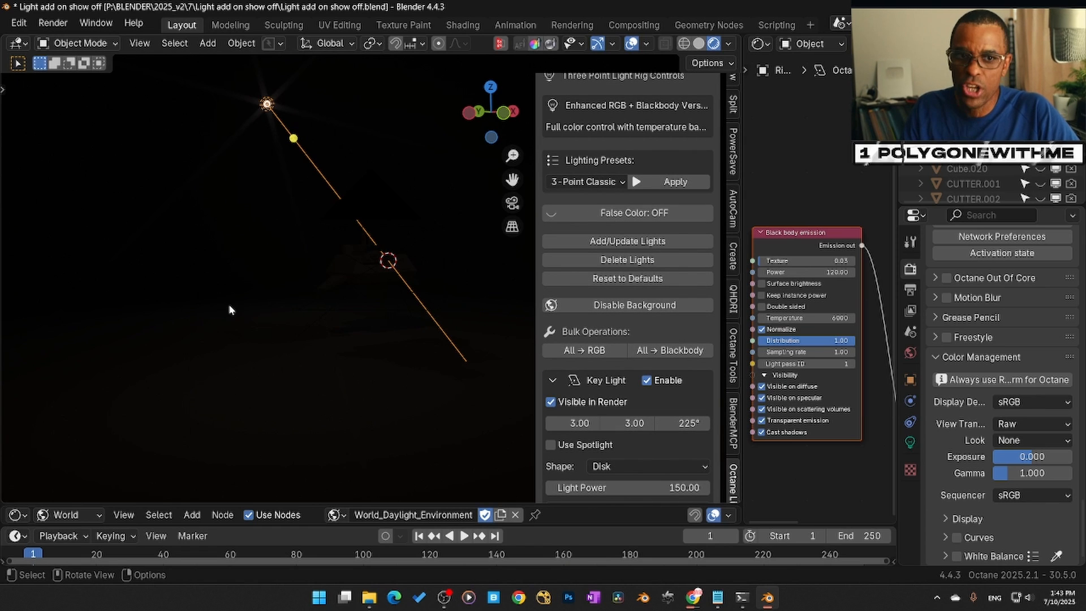
# Return to the camera view and apply the Dramatic Spots lighting preset.
pyautogui.press('KP_0')
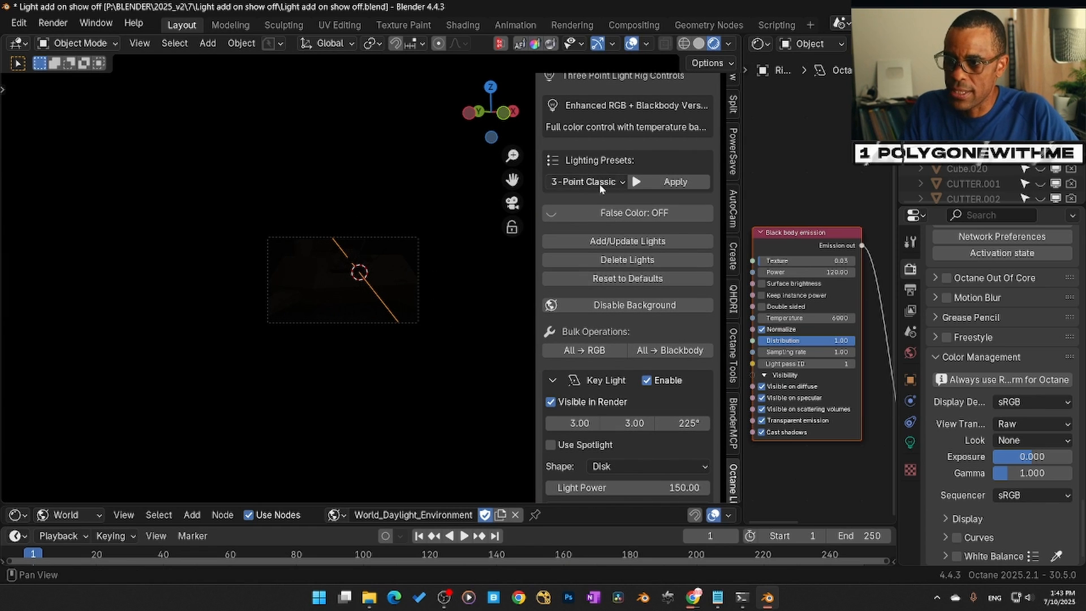
pyautogui.click(588, 182)
pyautogui.click(592, 237)
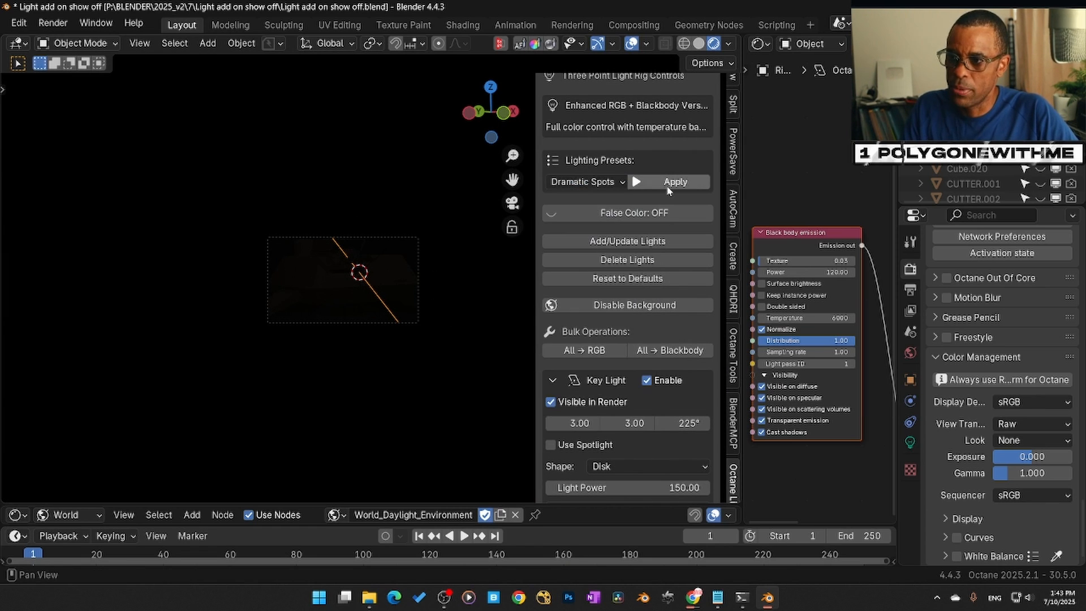
pyautogui.click(671, 187)
pyautogui.scroll(5, 444, 292)
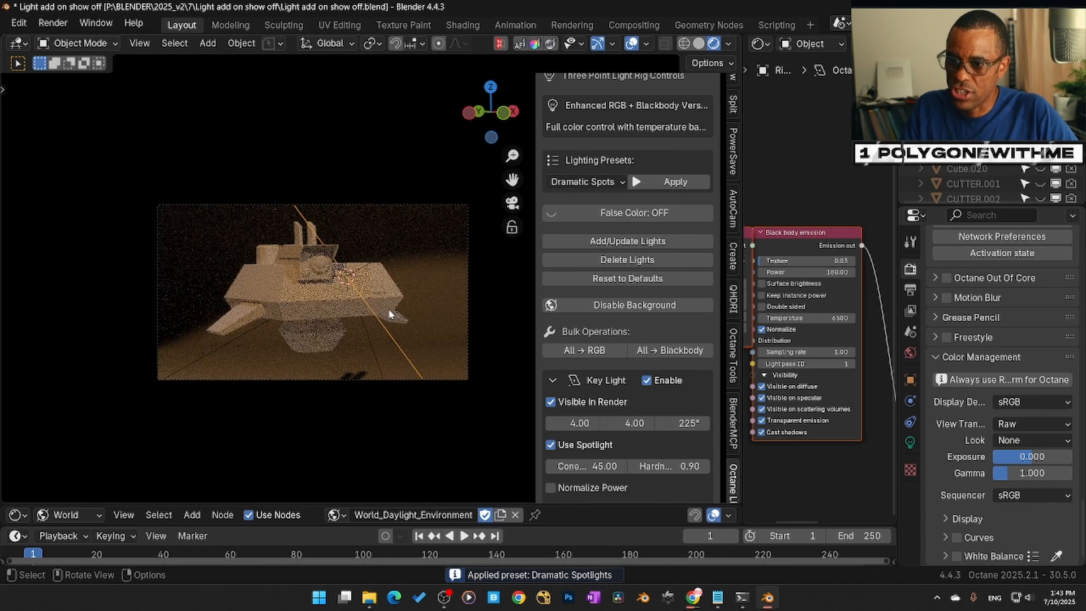
# Choose Soft Area as the lighting preset.
pyautogui.click(585, 182)
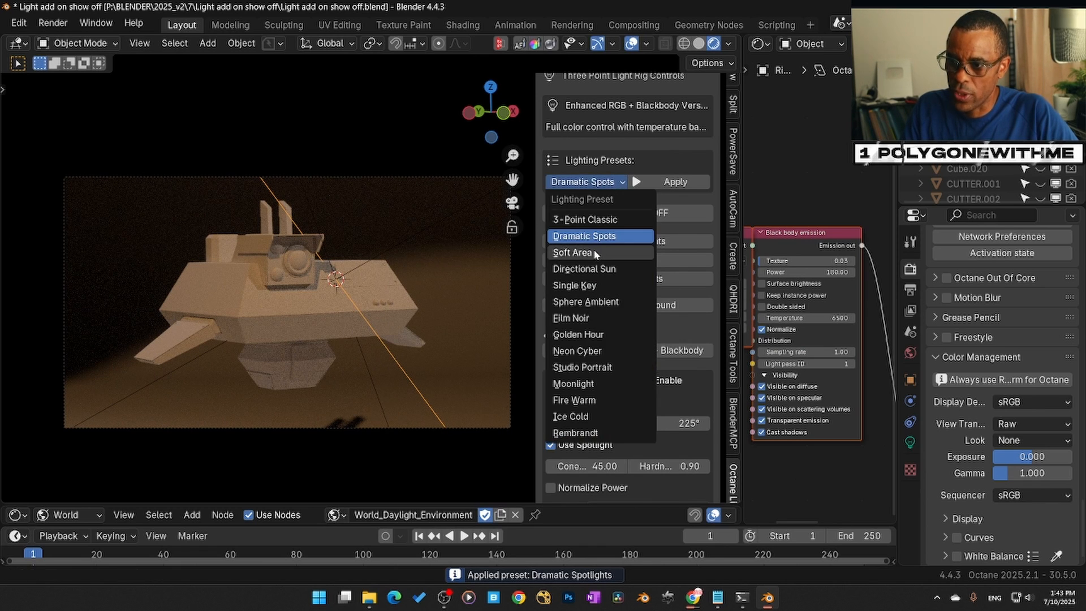
pyautogui.click(595, 254)
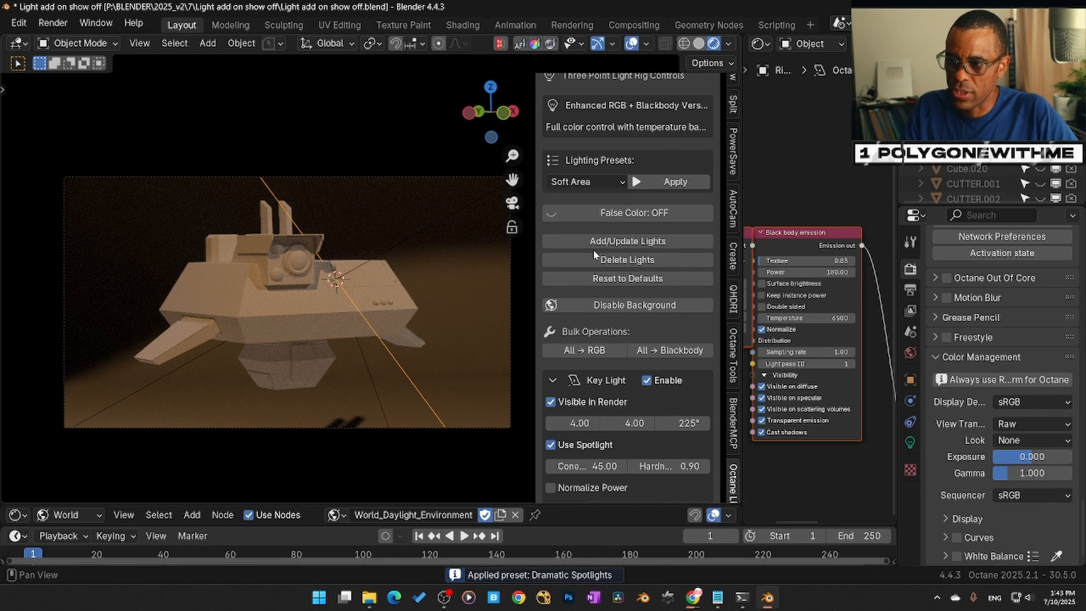